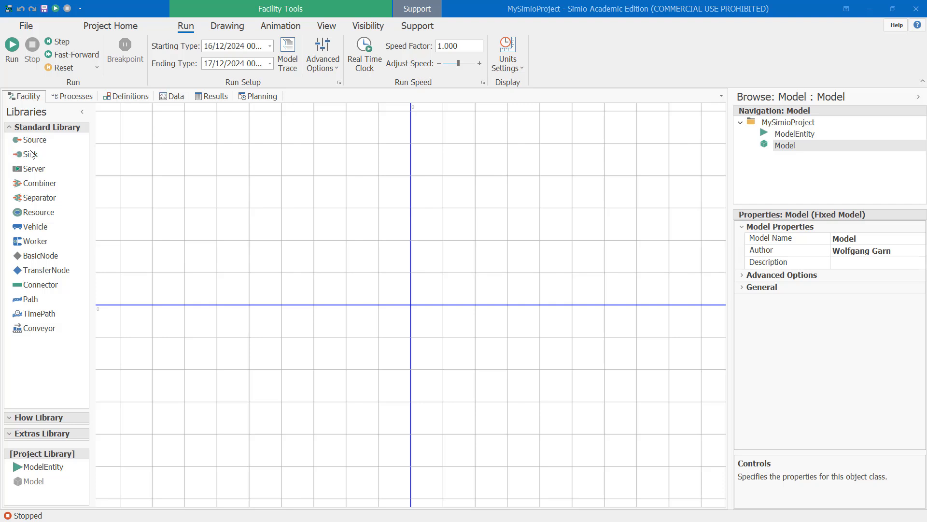
# Step: Place a Source, a Server and a Sink in a row from left to right in the facility
pyautogui.moveTo(31, 140); pyautogui.dragTo(218, 267)
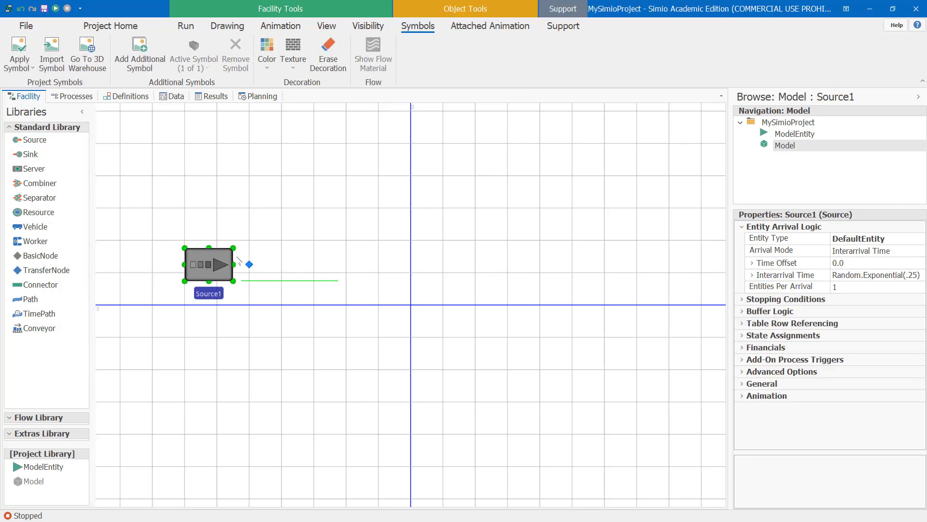
pyautogui.moveTo(36, 172); pyautogui.dragTo(399, 262)
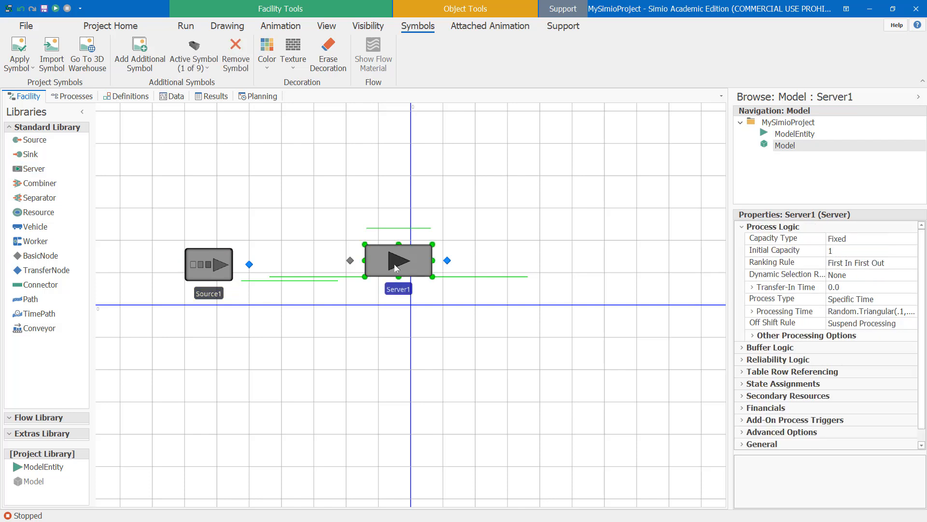
pyautogui.moveTo(35, 157); pyautogui.dragTo(593, 261)
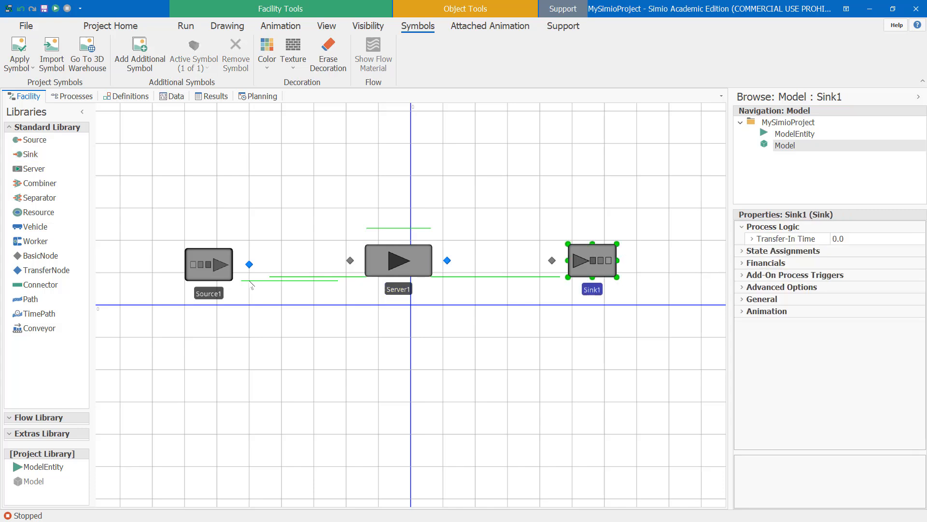
# Step: Move the source, server and sink closer together in the facility
pyautogui.moveTo(219, 274); pyautogui.dragTo(243, 274)
pyautogui.moveTo(392, 265); pyautogui.dragTo(384, 264)
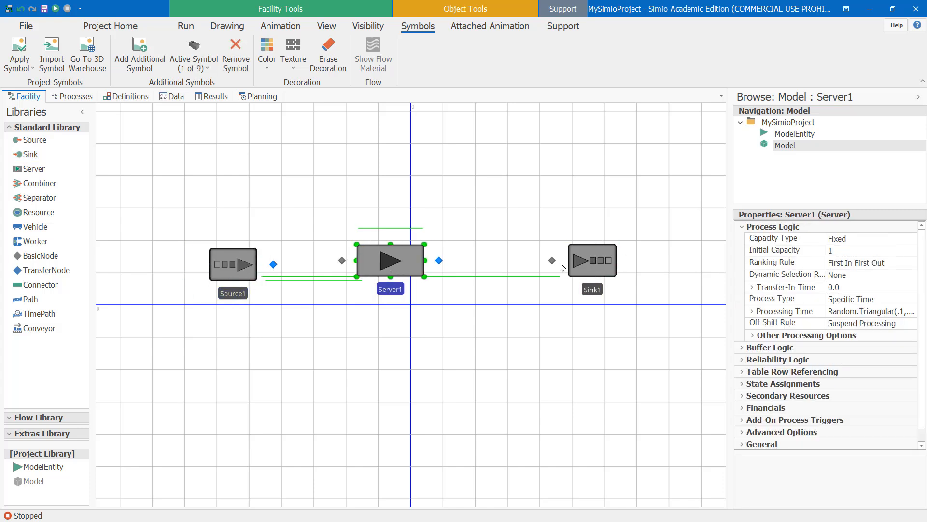
pyautogui.moveTo(593, 264); pyautogui.dragTo(565, 262)
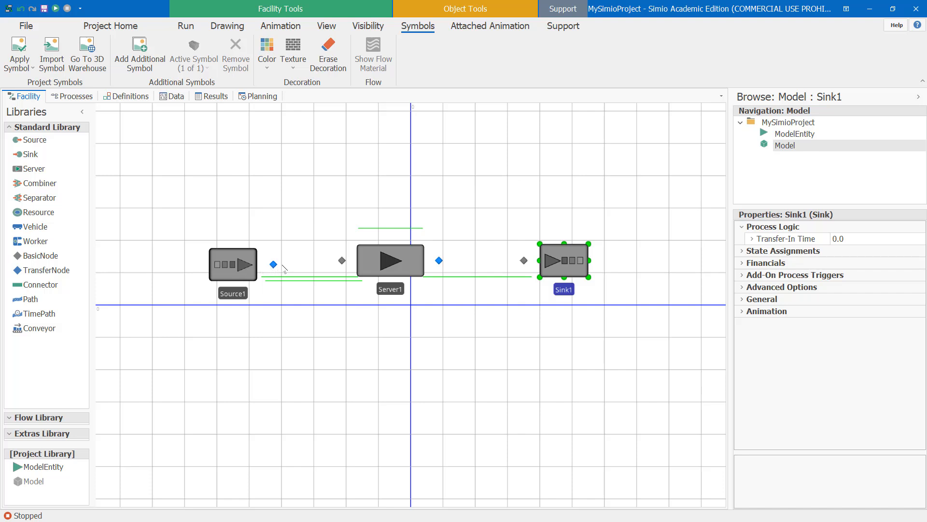
# Step: Link the source's output node to the server's input node with a Connector
pyautogui.click(37, 289)
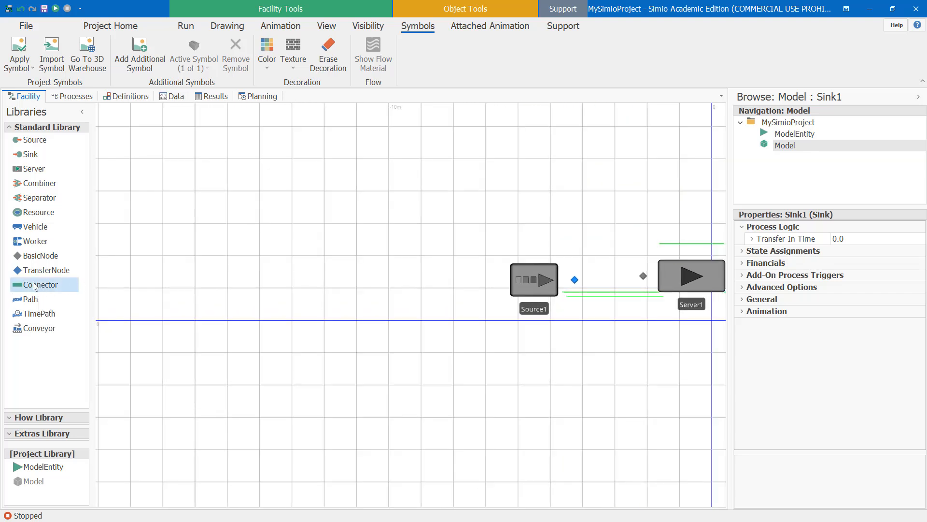
pyautogui.click(574, 279)
pyautogui.click(643, 276)
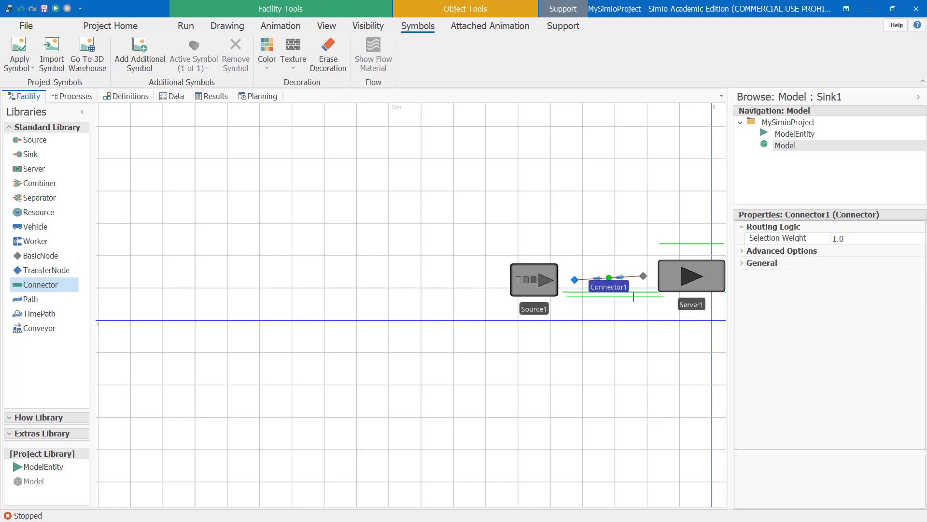
pyautogui.click(641, 324)
# Step: Link the server's output node to the sink's input node with a Connector
pyautogui.scroll(-1, 553, 333)
pyautogui.scroll(-1, 405, 336)
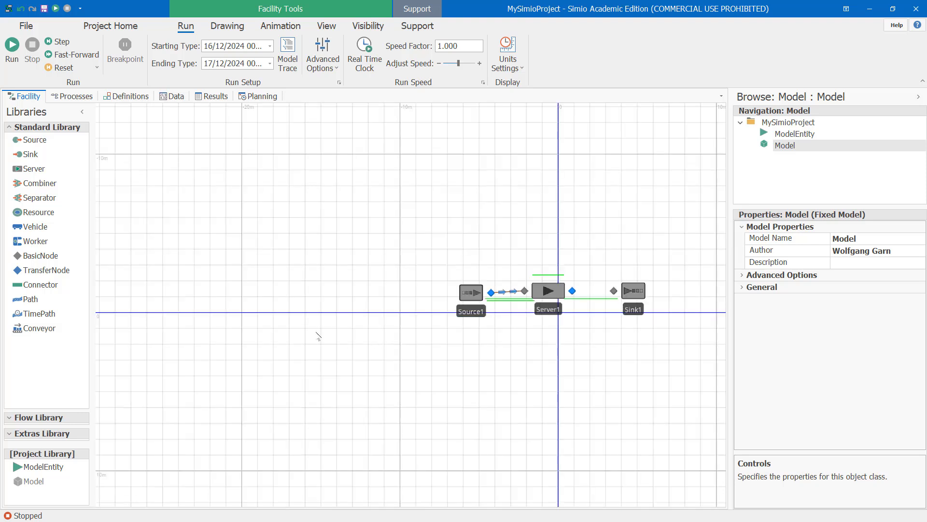
pyautogui.scroll(1, 319, 337)
pyautogui.moveTo(648, 335); pyautogui.dragTo(378, 338)
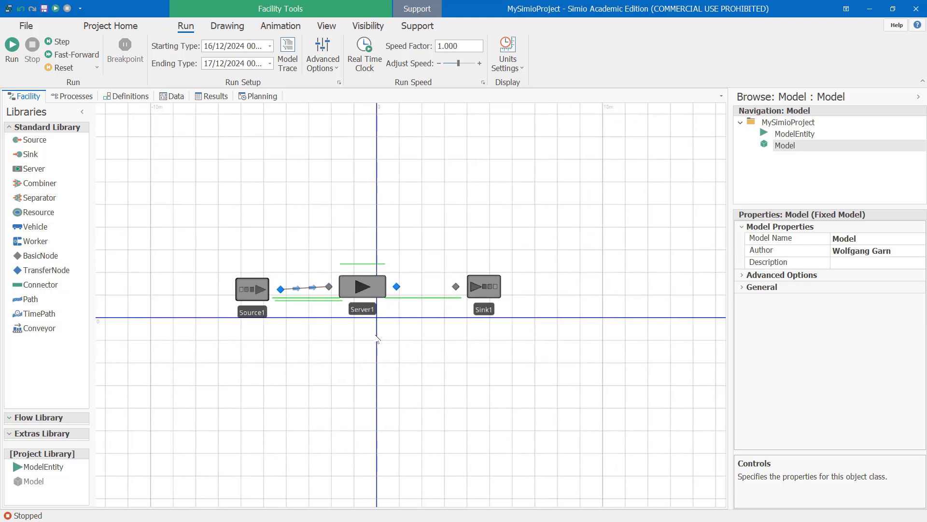
pyautogui.scroll(2, 361, 349)
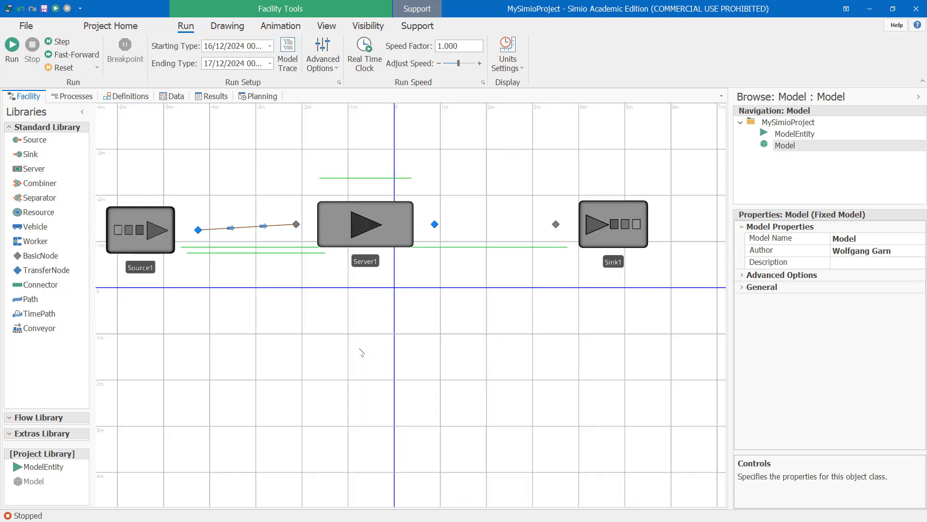
pyautogui.scroll(-1, 348, 343)
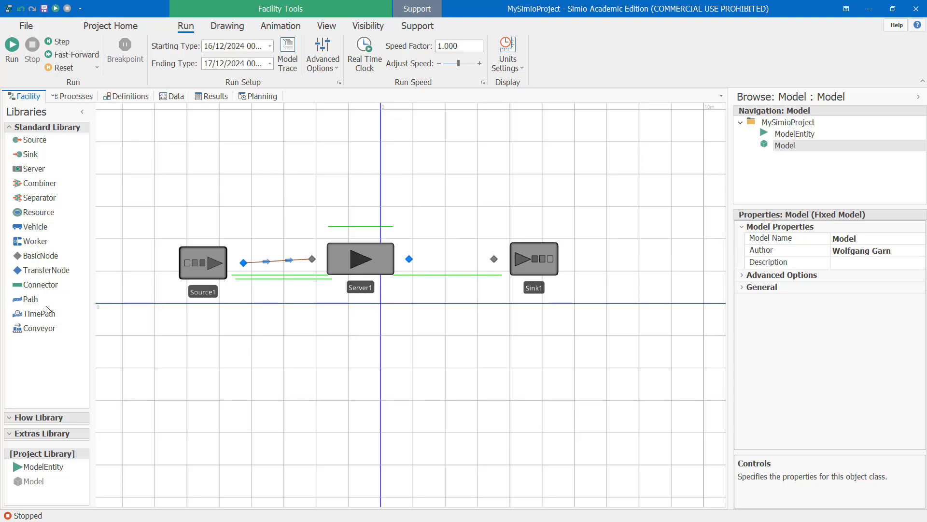
pyautogui.click(39, 285)
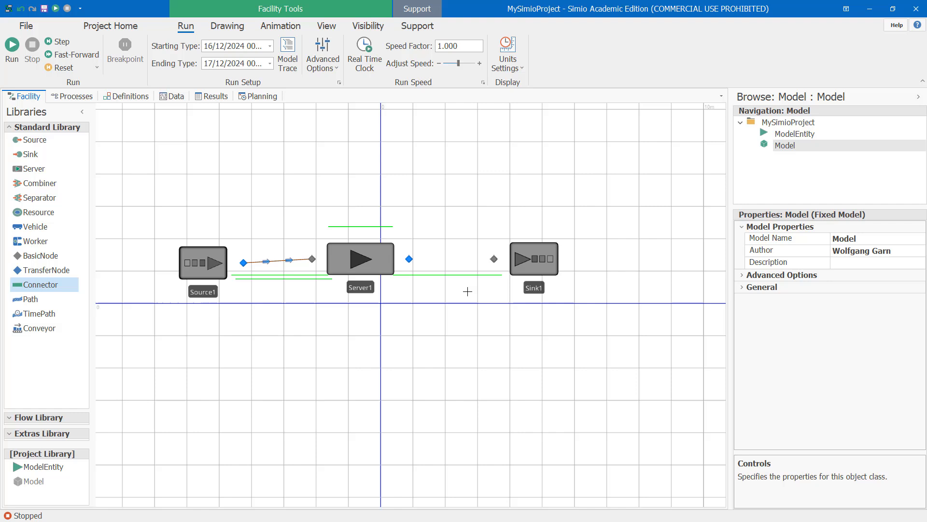
pyautogui.click(409, 259)
pyautogui.click(494, 259)
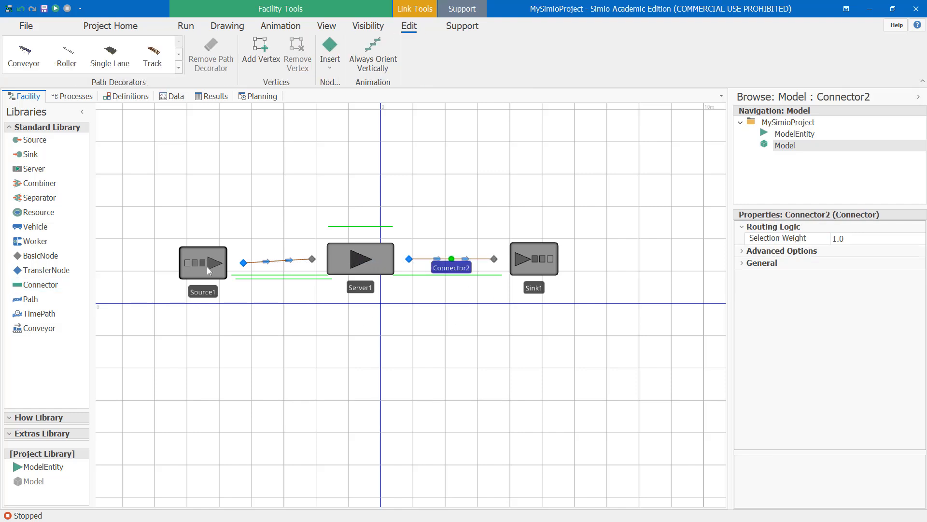
# Step: Align the source level with the server and move the sink slightly closer to the server
pyautogui.moveTo(206, 266); pyautogui.dragTo(201, 264)
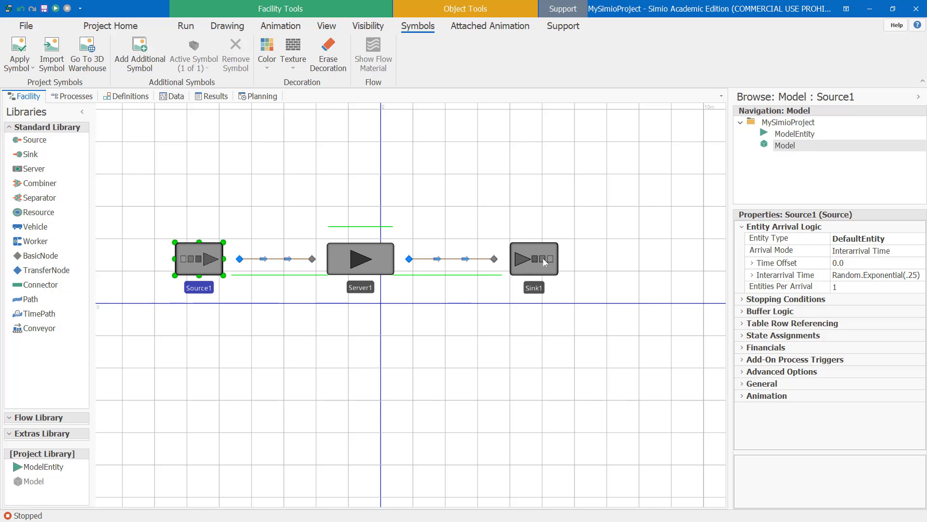
pyautogui.moveTo(547, 259); pyautogui.dragTo(535, 260)
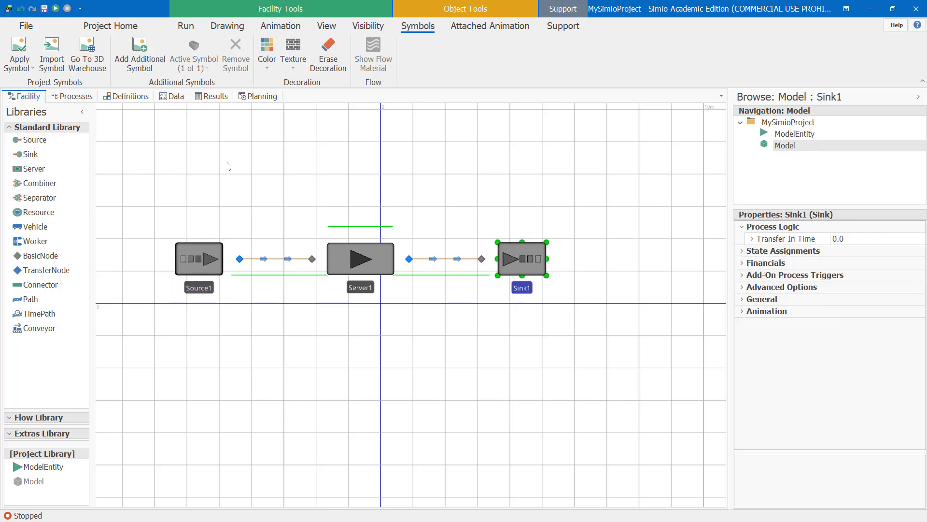
# Step: Add a floor label above the process flow, spanning from source to sink, with the text "Seaport Simulation"
pyautogui.click(227, 25)
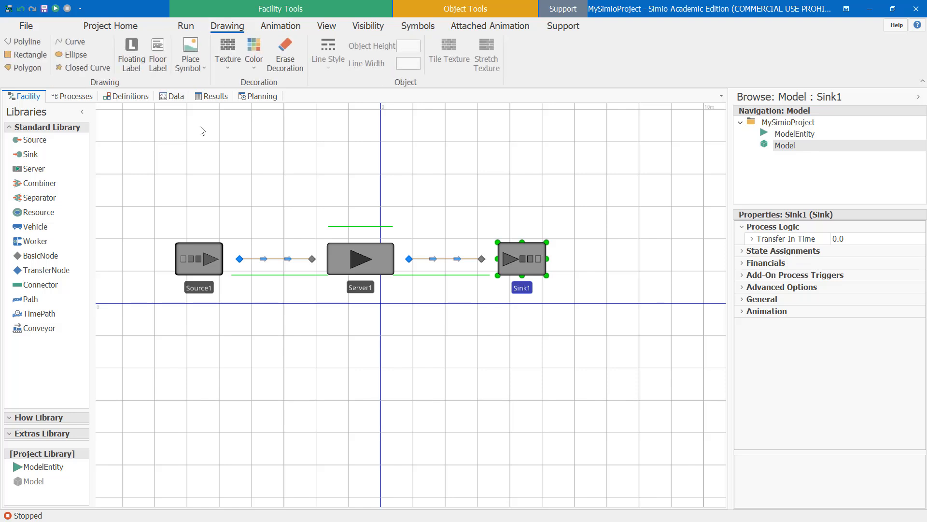
pyautogui.click(158, 54)
pyautogui.moveTo(179, 146); pyautogui.dragTo(544, 199)
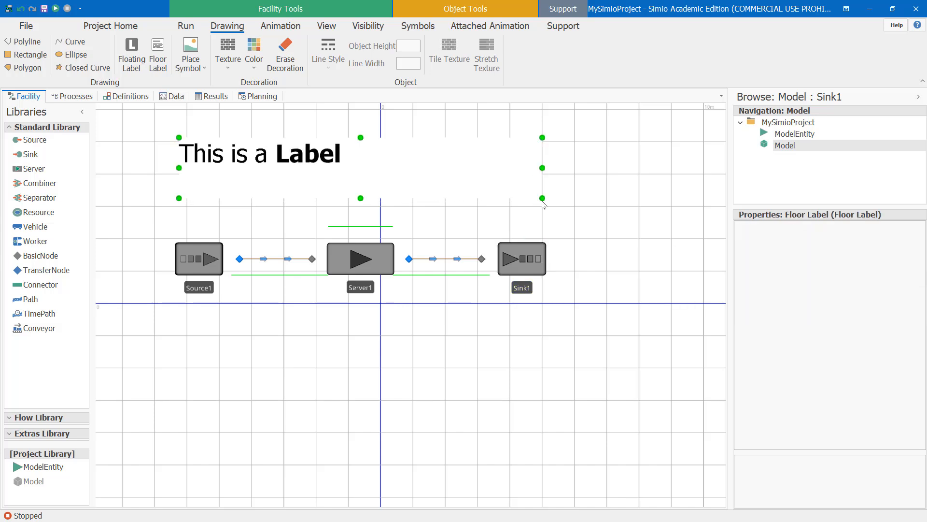
pyautogui.click(12, 49)
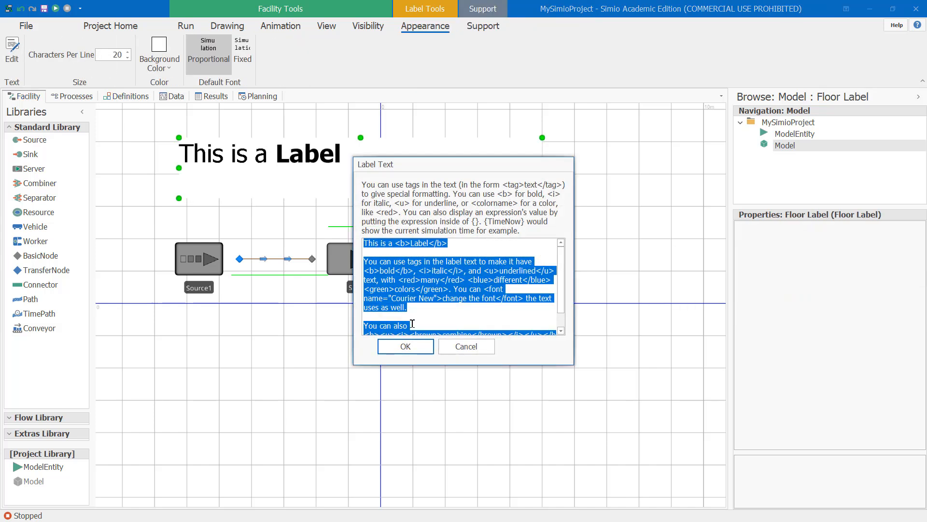
pyautogui.write('Sea')
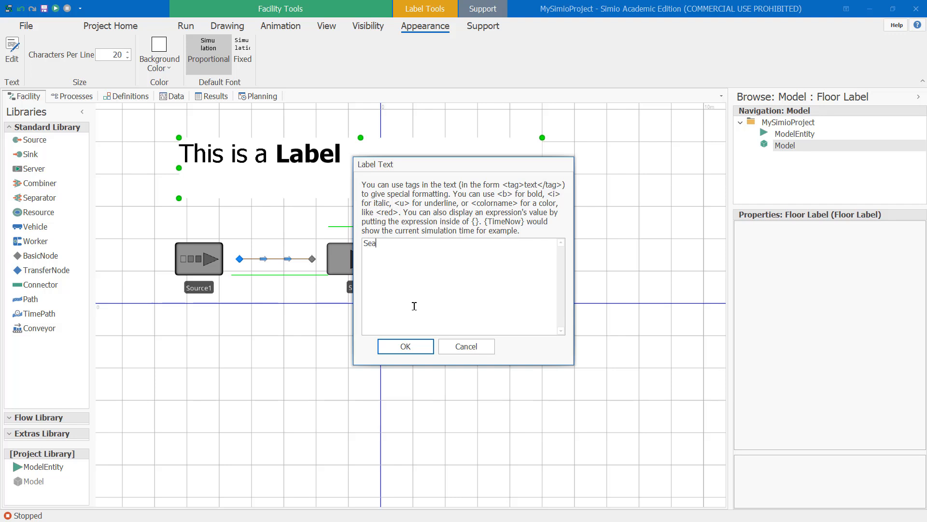
pyautogui.write('port Simulation')
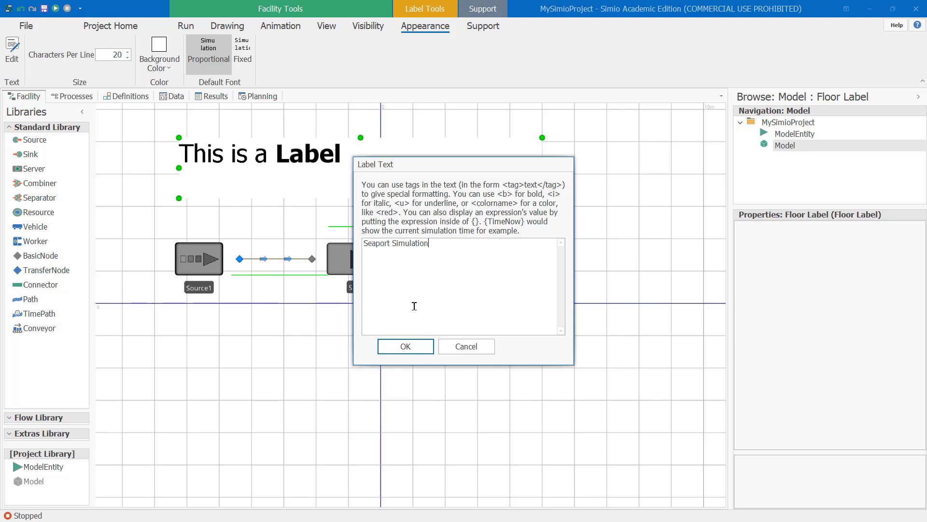
pyautogui.click(406, 347)
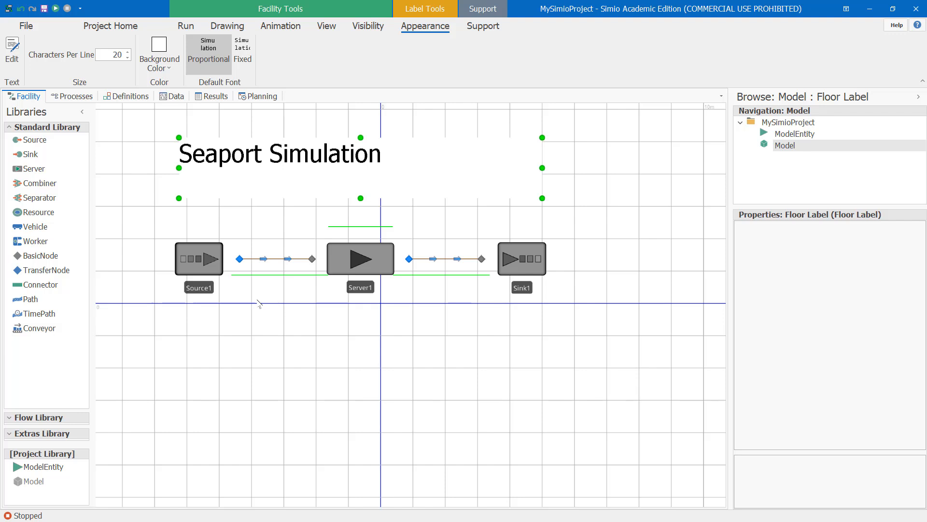
# Step: Rename the source as FreightersArrival
pyautogui.doubleClick(199, 287)
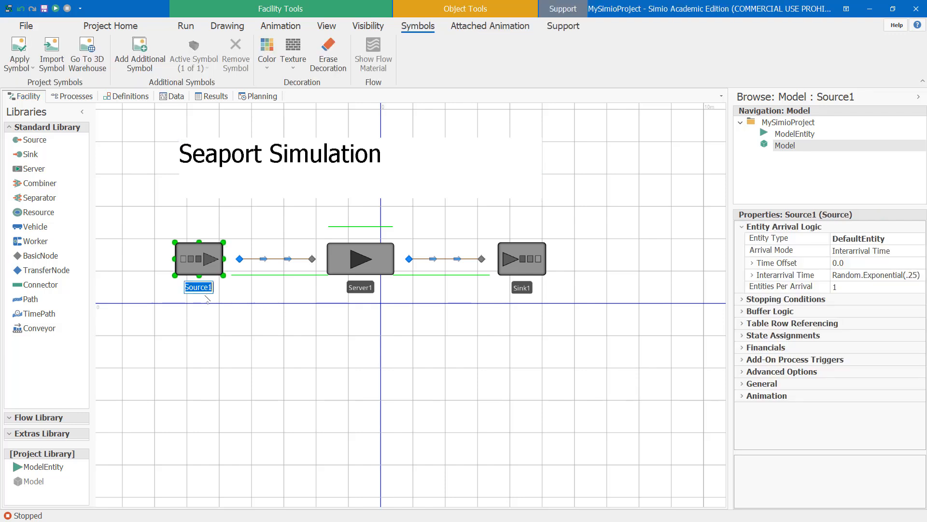
pyautogui.write('Fr')
pyautogui.write('eightersArr')
pyautogui.write('ival')
pyautogui.click(338, 318)
# Step: Rename the server as DockingProcess
pyautogui.click(363, 289)
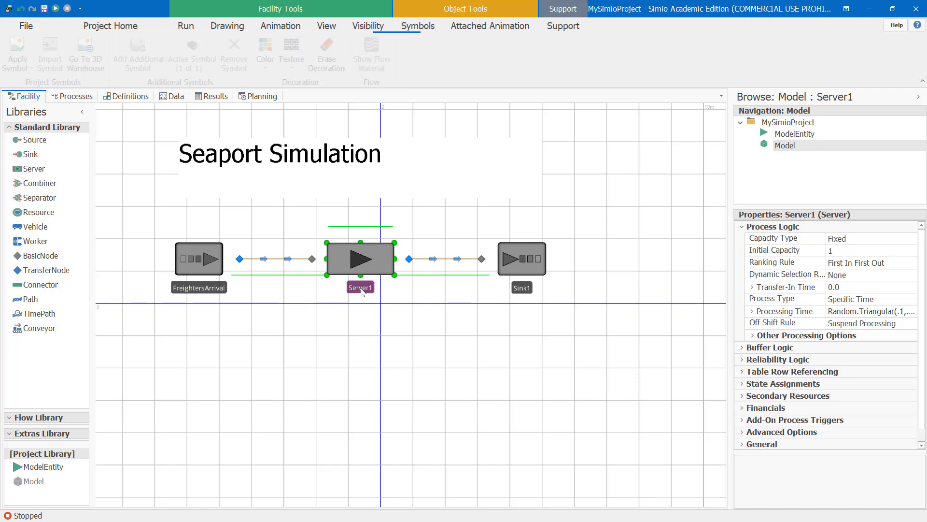
pyautogui.click(362, 288)
pyautogui.doubleClick(363, 287)
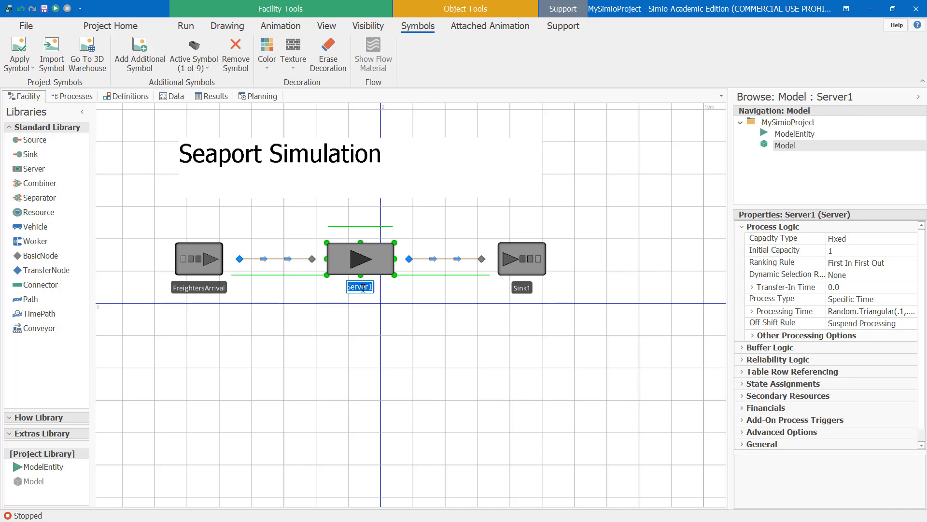
pyautogui.write('DockingProces')
pyautogui.write('ss')
pyautogui.click(439, 326)
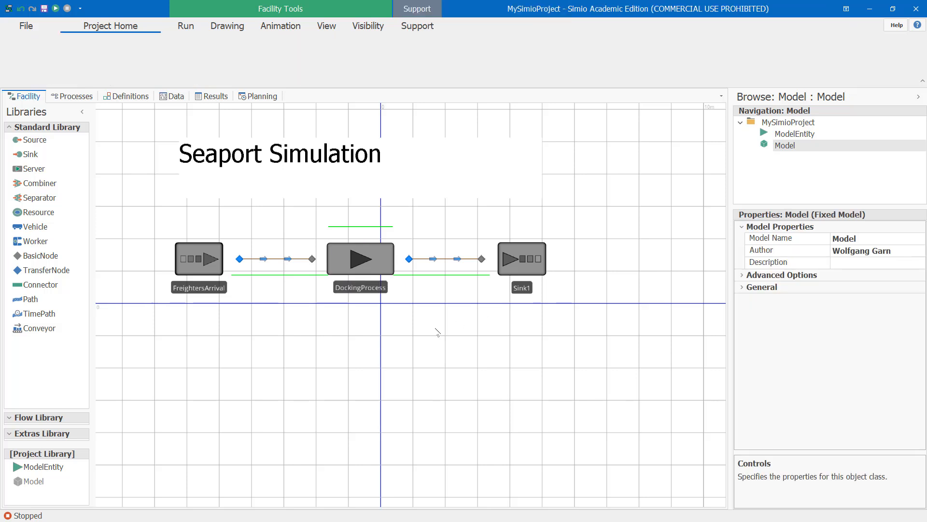
# Step: Rename the sink as FreightersDocked
pyautogui.click(521, 290)
pyautogui.click(521, 288)
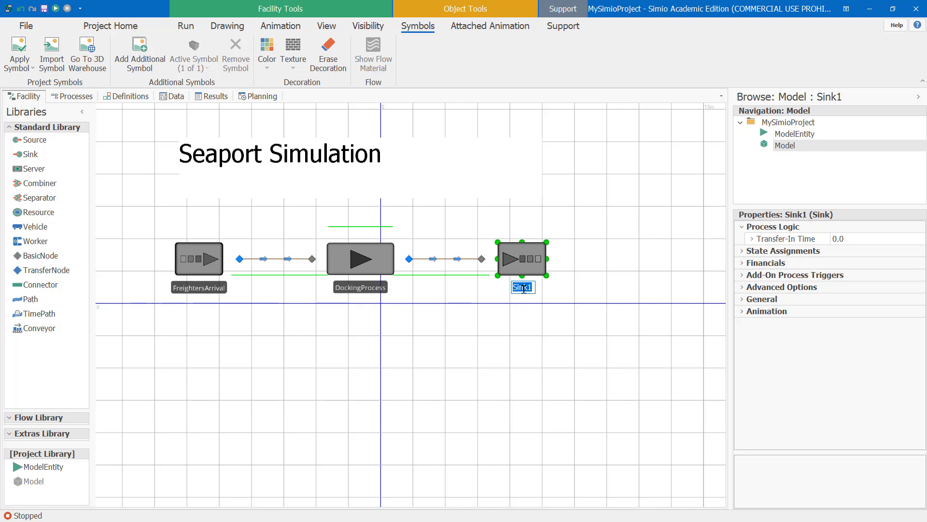
pyautogui.write('F')
pyautogui.write('reightersDocke')
pyautogui.write('d')
pyautogui.click(506, 346)
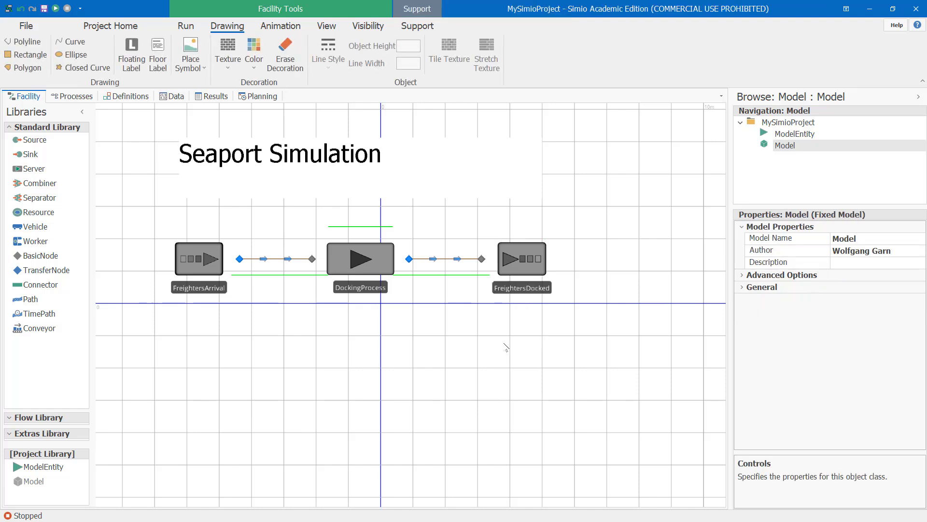
# Step: Place a single ModelEntity beside the FreightersArrival source and name it Freighter
pyautogui.click(203, 270)
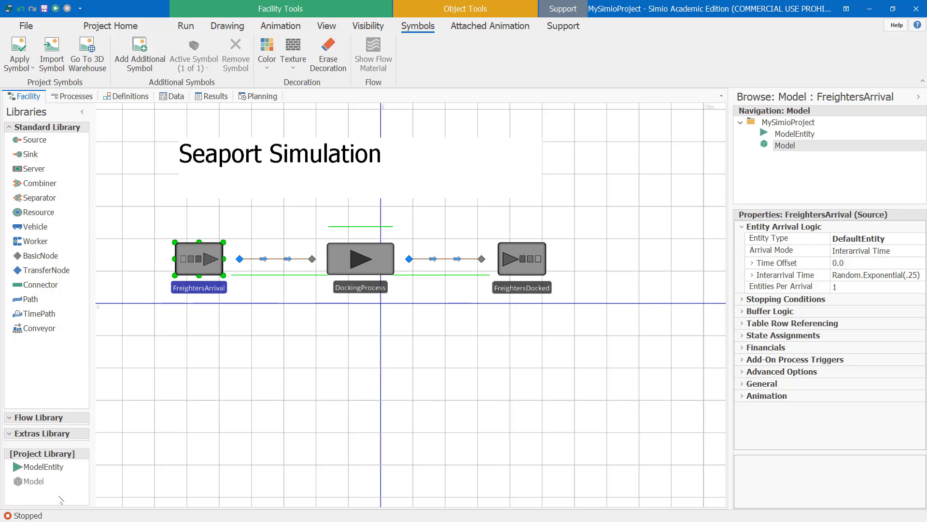
pyautogui.moveTo(43, 466); pyautogui.dragTo(129, 254)
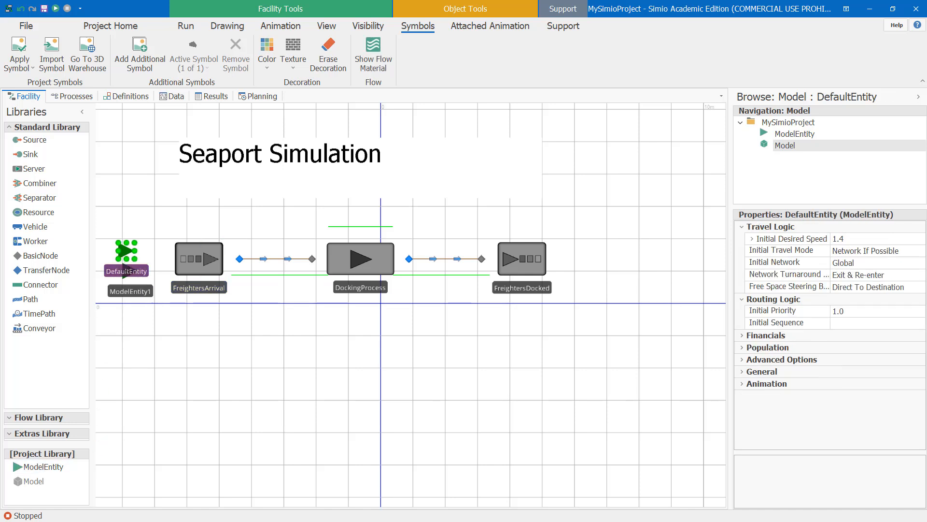
pyautogui.press('Escape')
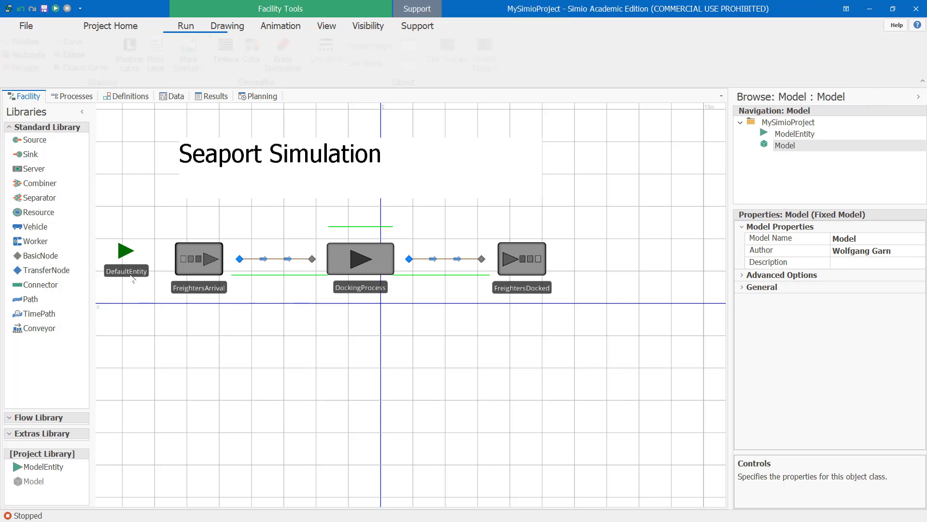
pyautogui.click(131, 272)
pyautogui.click(131, 273)
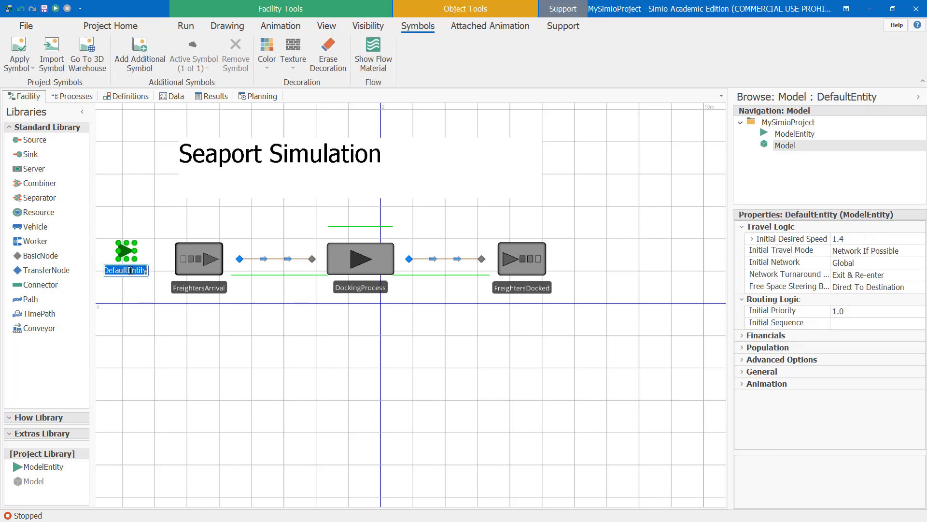
pyautogui.write('Freighter')
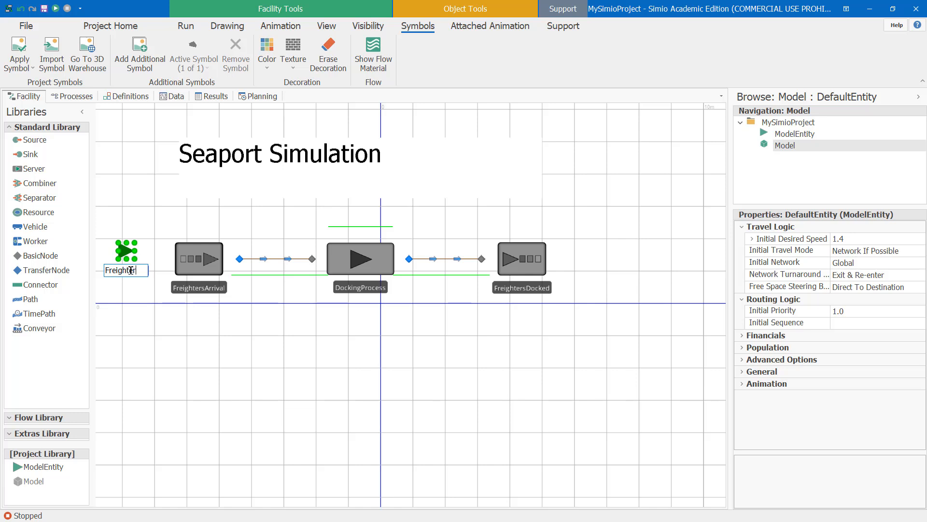
pyautogui.press('Return')
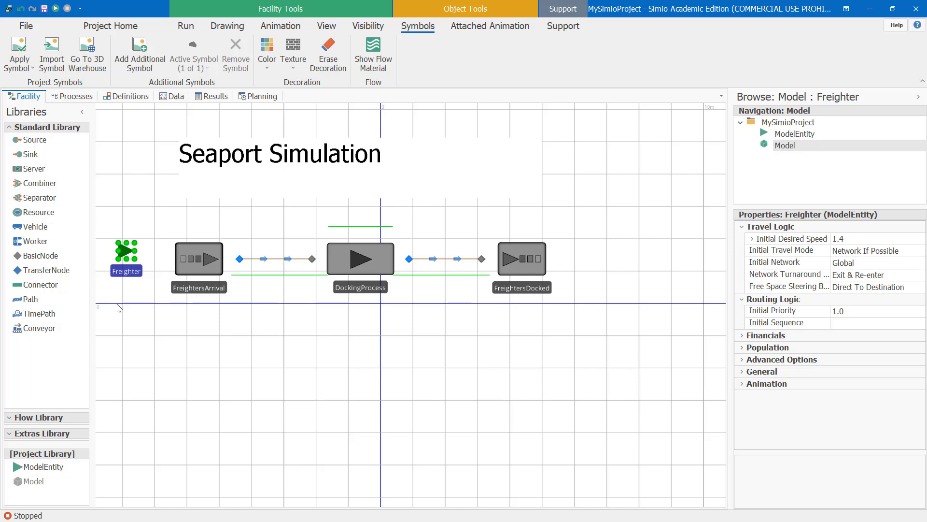
# Step: Show the units of the FreightersArrival source's interarrival time
pyautogui.click(201, 263)
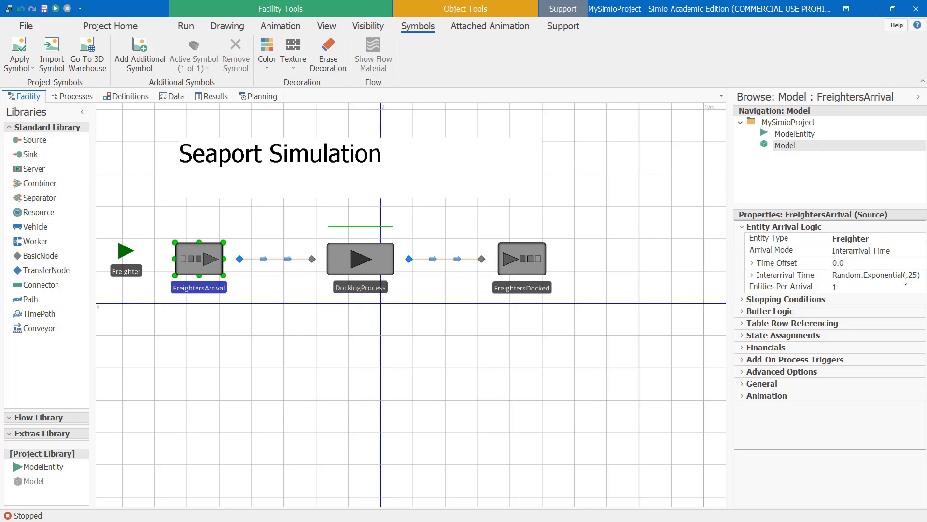
pyautogui.click(752, 275)
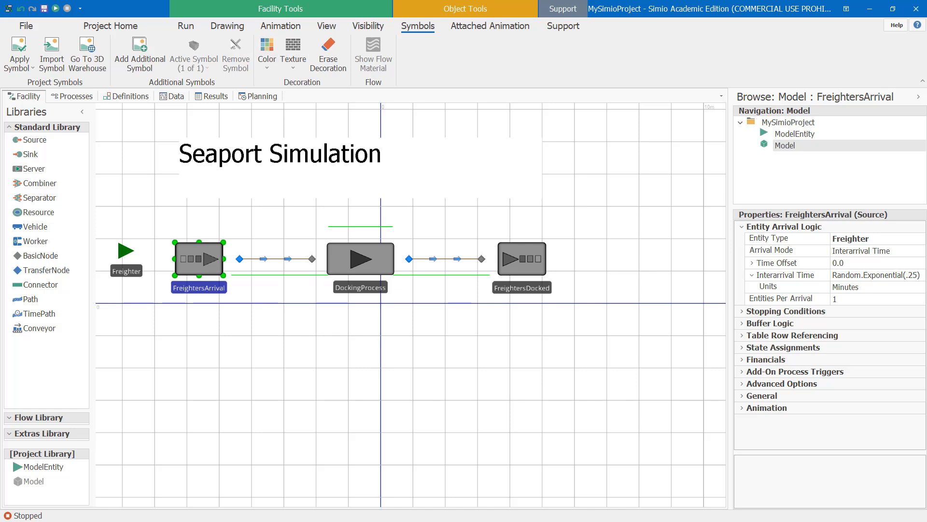
# Step: Draw a floor label below the FreightersArrival source
pyautogui.click(227, 26)
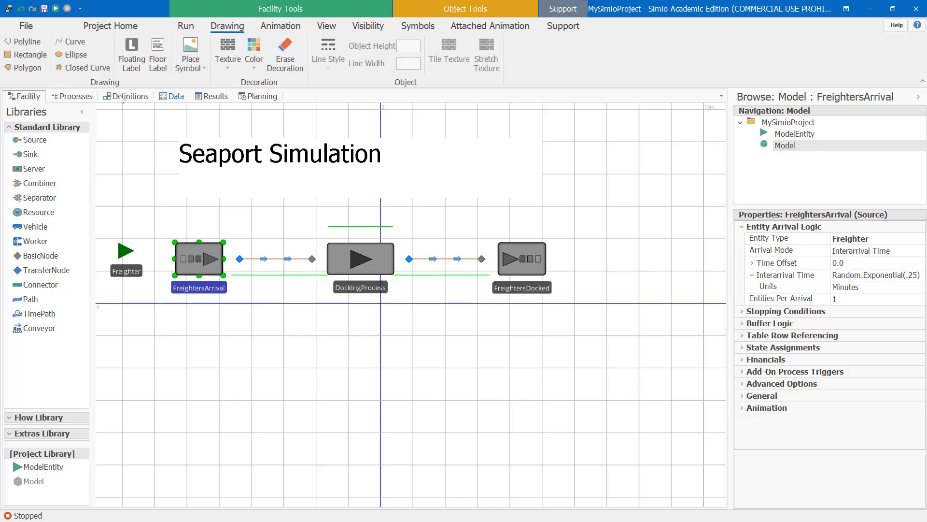
pyautogui.click(158, 57)
pyautogui.moveTo(151, 311)
pyautogui.mouseDown()
pyautogui.moveTo(292, 379)
pyautogui.moveTo(288, 387)
pyautogui.mouseUp()
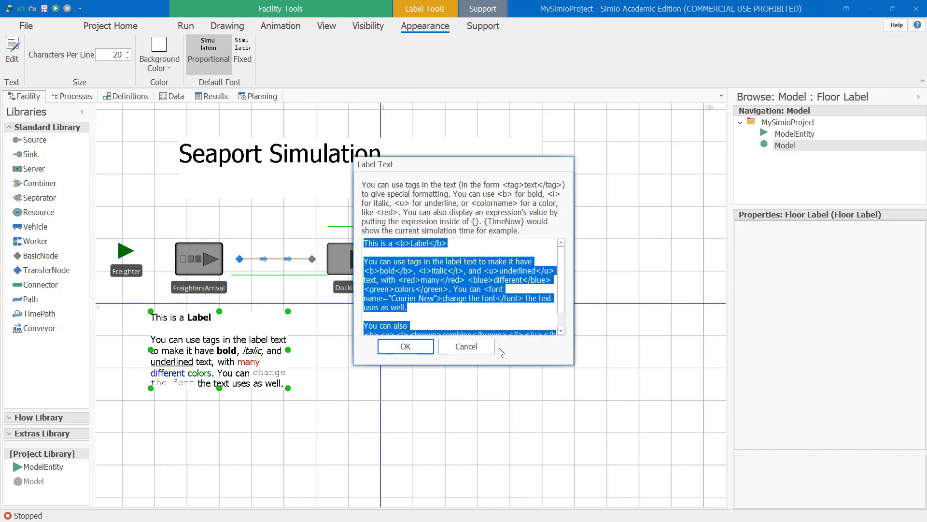
# Step: Set the label text to "Three freighers arrive per hour (on average, Poisson Process >> Exp. distributed interarrival times), i.e. 20 min."
pyautogui.write('Three')
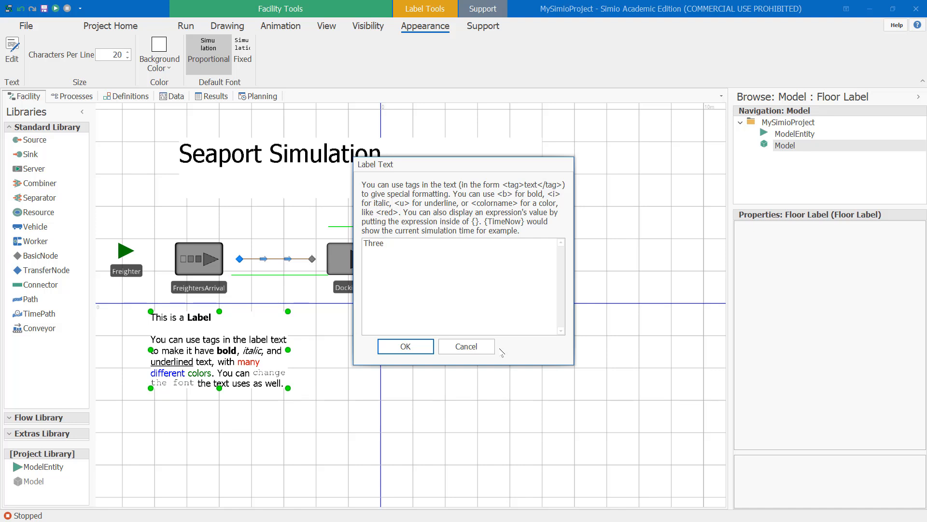
pyautogui.write(' freighers arrive per hous')
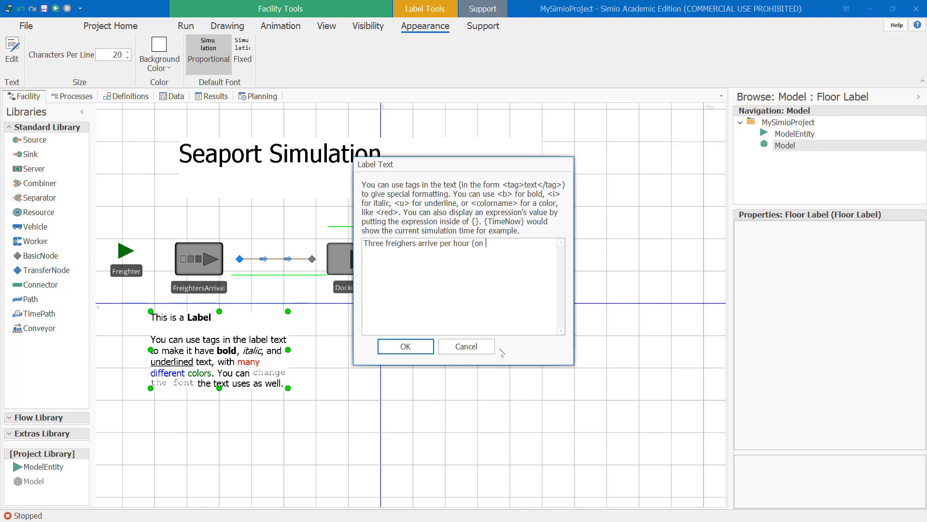
pyautogui.write('(on average')
pyautogui.write(', a')
pyautogui.write('Process')
pyautogui.write(' >> Ex')
pyautogui.write('p')
pyautogui.write('. dist')
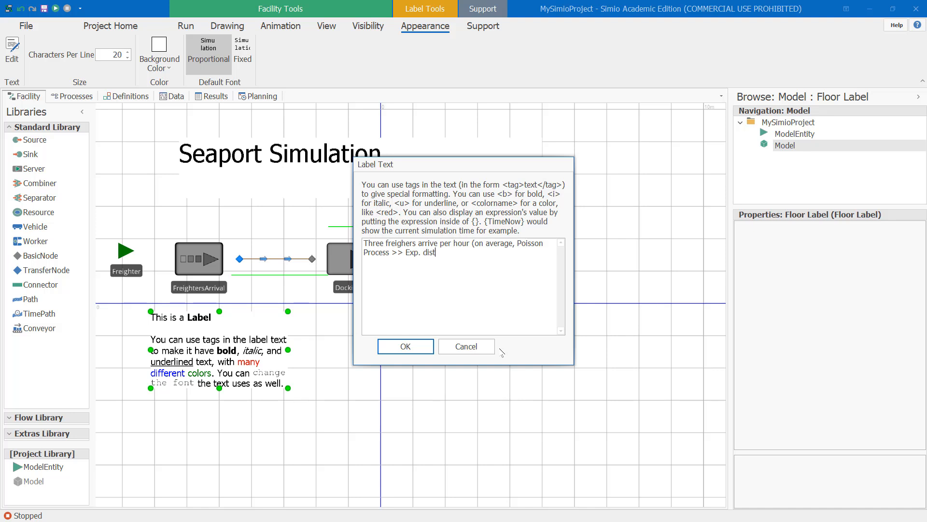
pyautogui.write('ributed a')
pyautogui.press('BackSpace')
pyautogui.write('interarrival times), i.e. 20')
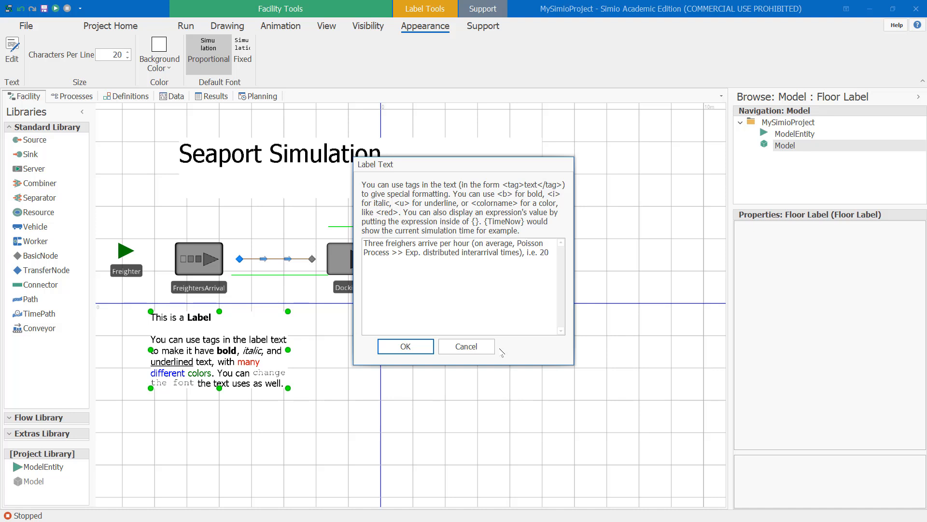
pyautogui.write(' min')
pyautogui.write('.')
pyautogui.click(418, 346)
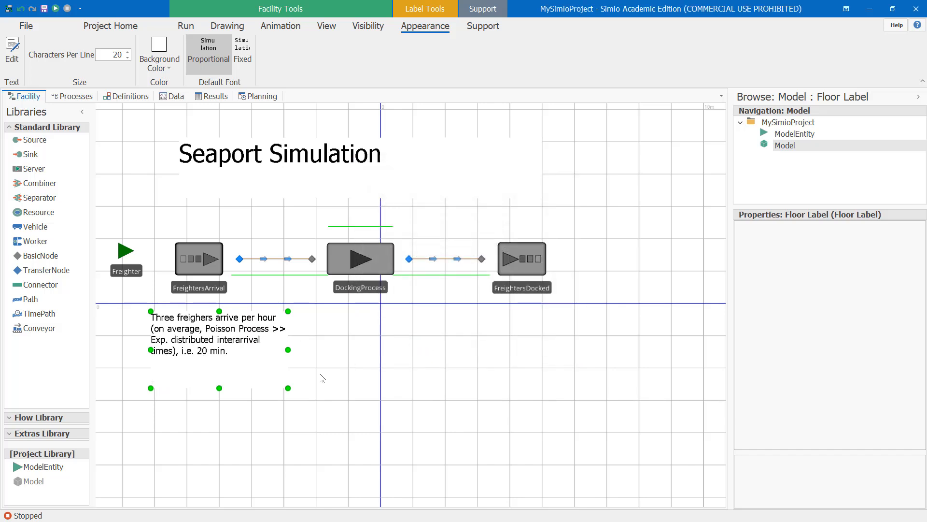
# Step: Set the FreightersArrival source's interarrival time to Random.Exponential(20)
pyautogui.click(198, 259)
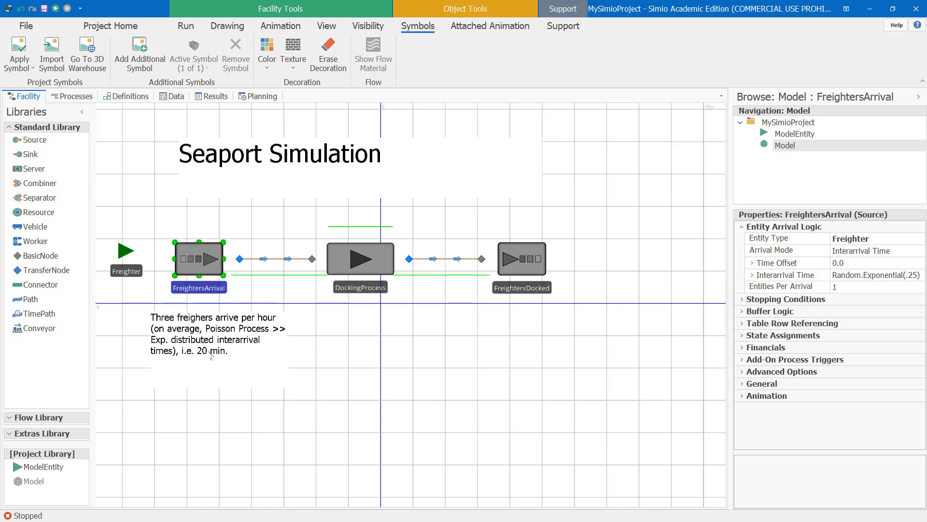
pyautogui.click(909, 275)
pyautogui.press('Delete')
pyautogui.press('Delete')
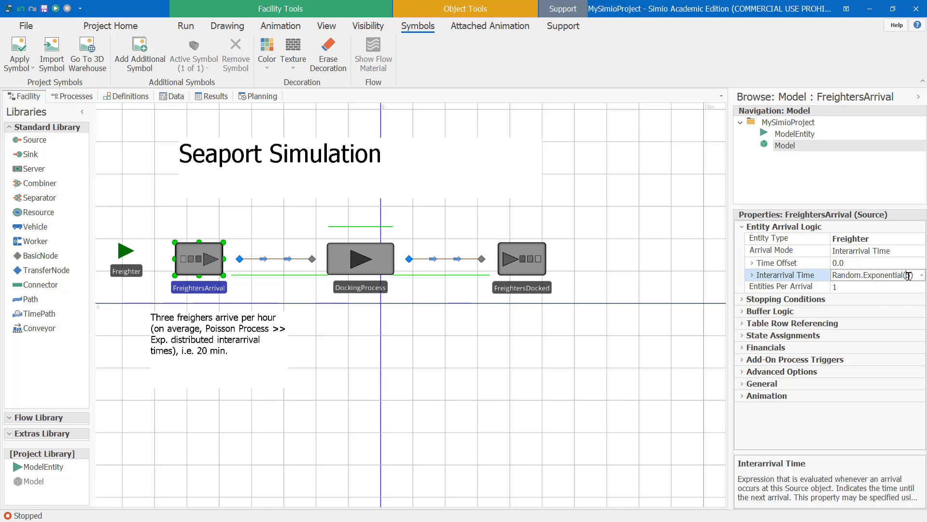
pyautogui.press('BackSpace')
pyautogui.write('20')
pyautogui.press('Return')
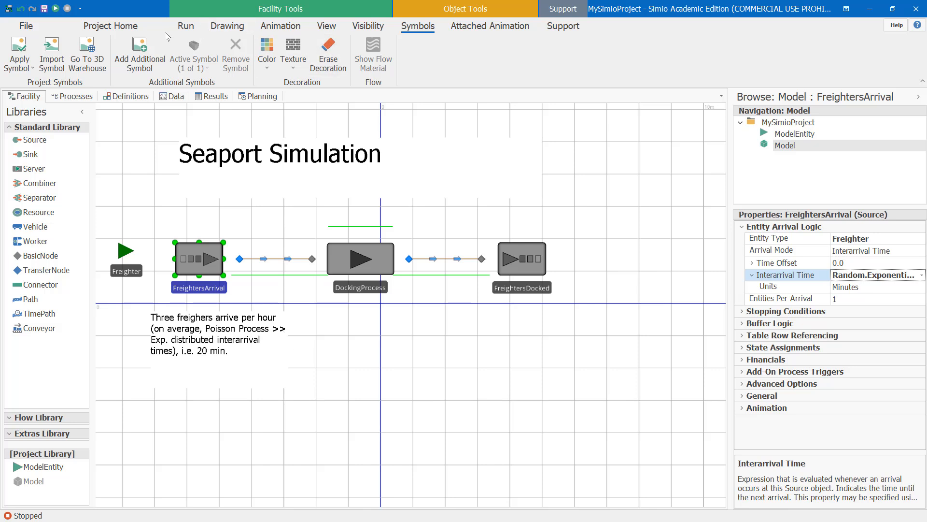
# Step: Review the properties spreadsheet for all Source objects, including the full interarrival time expression, and close it
pyautogui.click(138, 29)
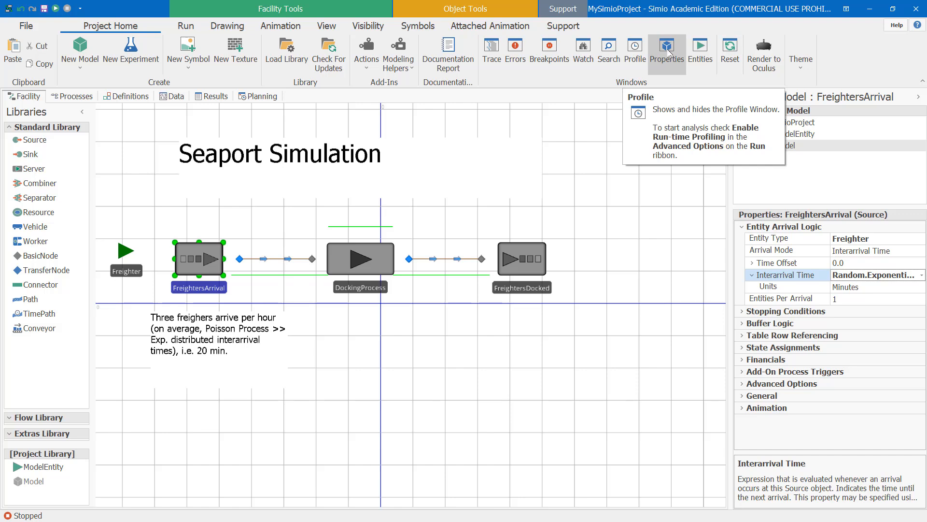
pyautogui.click(668, 52)
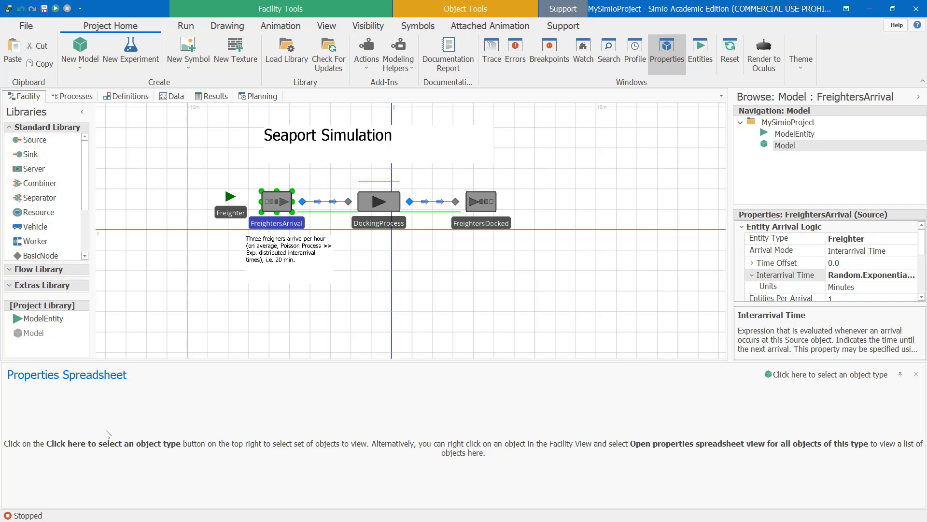
pyautogui.click(821, 375)
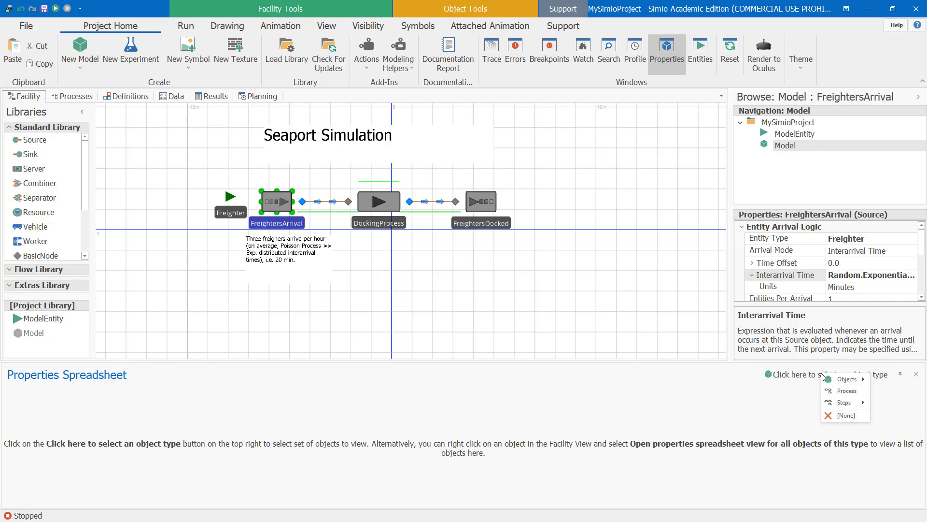
pyautogui.moveTo(863, 382)
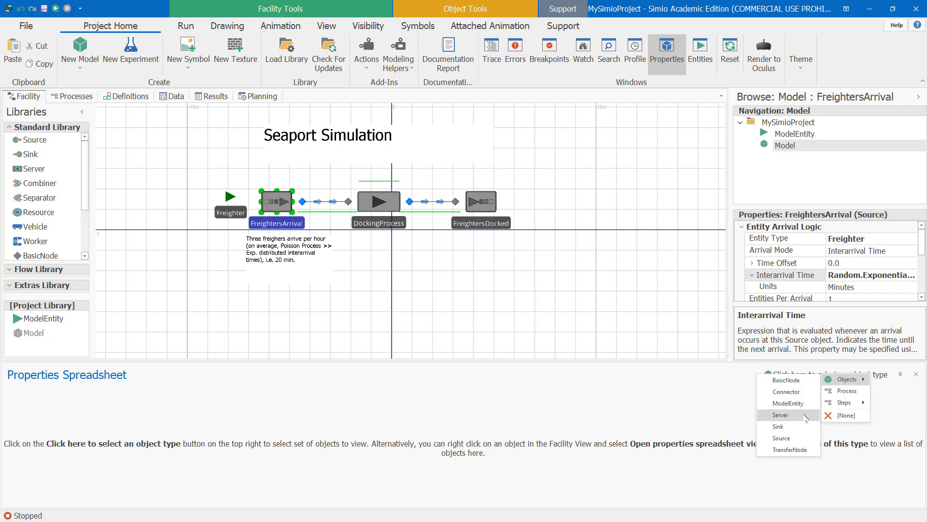
pyautogui.click(783, 438)
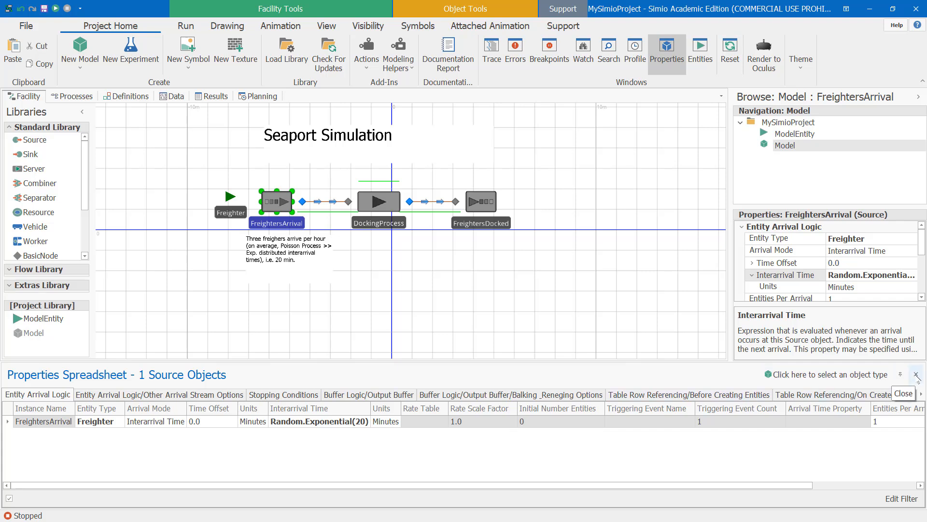
pyautogui.click(915, 374)
# Step: Duplicate the arrival floor label and place the copy below the DockingProcess server
pyautogui.scroll(2, 407, 286)
pyautogui.moveTo(343, 252); pyautogui.dragTo(334, 380)
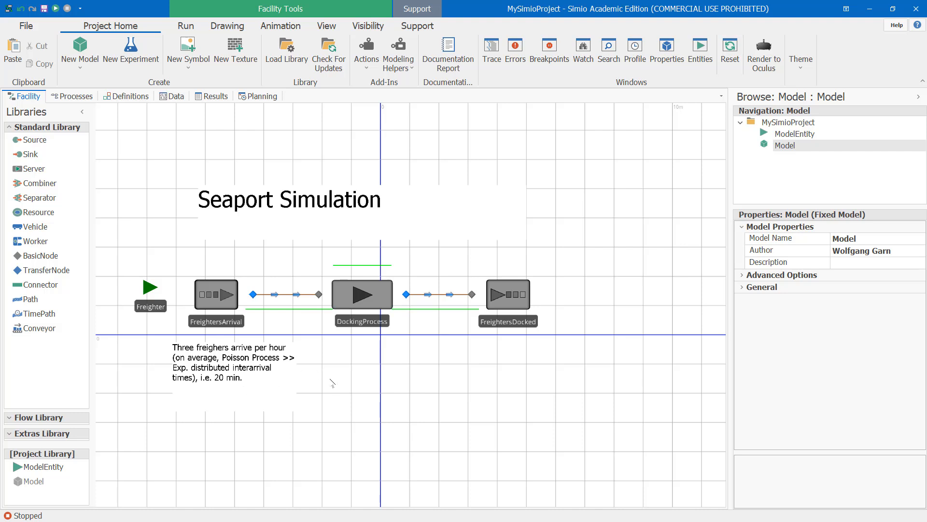
pyautogui.click(235, 369)
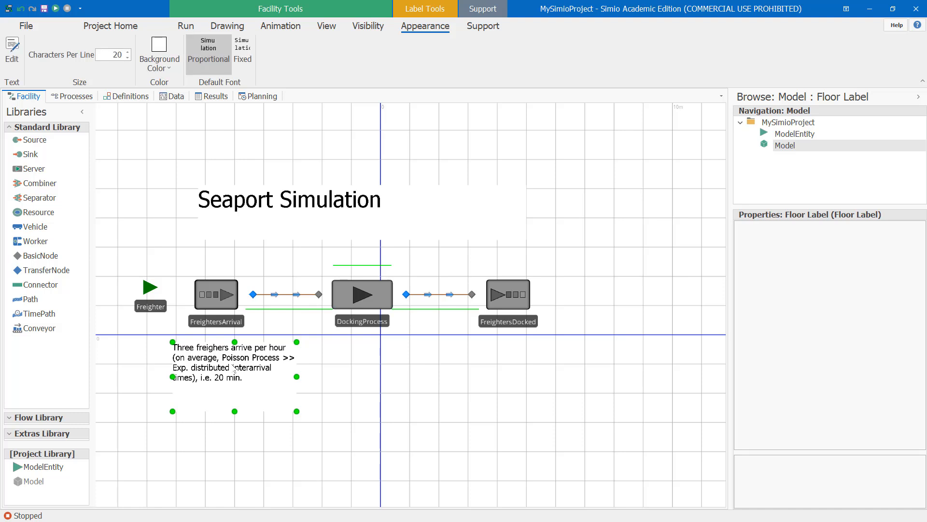
pyautogui.hotkey('ctrl', 'v')
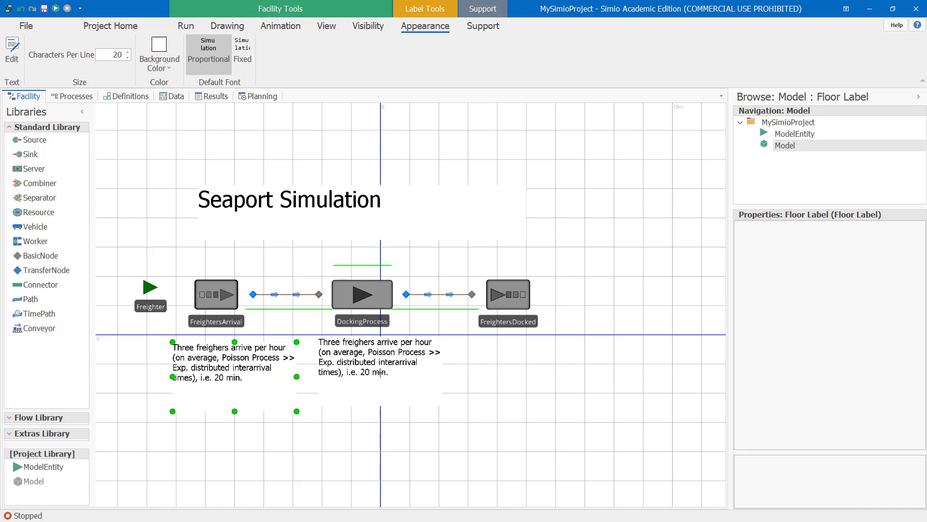
pyautogui.click(380, 371)
# Step: Set the copied label's text to "The harbour master can dock up to four freighters per hour, i.e. service time 15 min (on average, exp. distr.)."
pyautogui.click(12, 54)
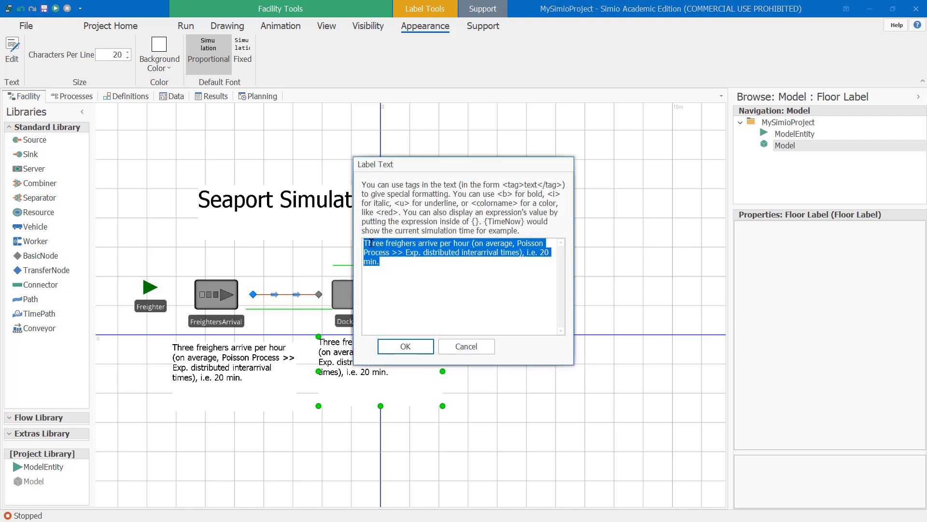
pyautogui.moveTo(364, 243); pyautogui.dragTo(430, 278)
pyautogui.write('The harb')
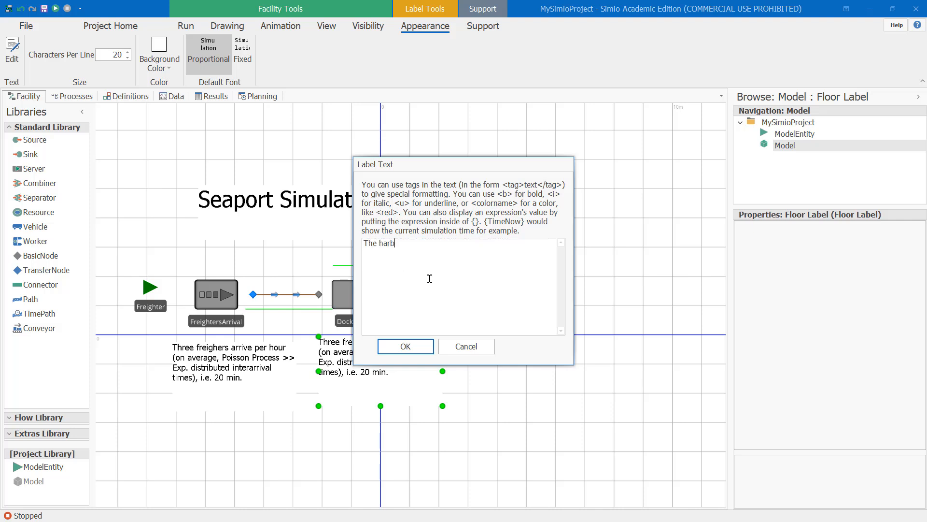
pyautogui.write('our master doc')
pyautogui.write('ks four frig')
pyautogui.press('BackSpace')
pyautogui.press('BackSpace')
pyautogui.write('can')
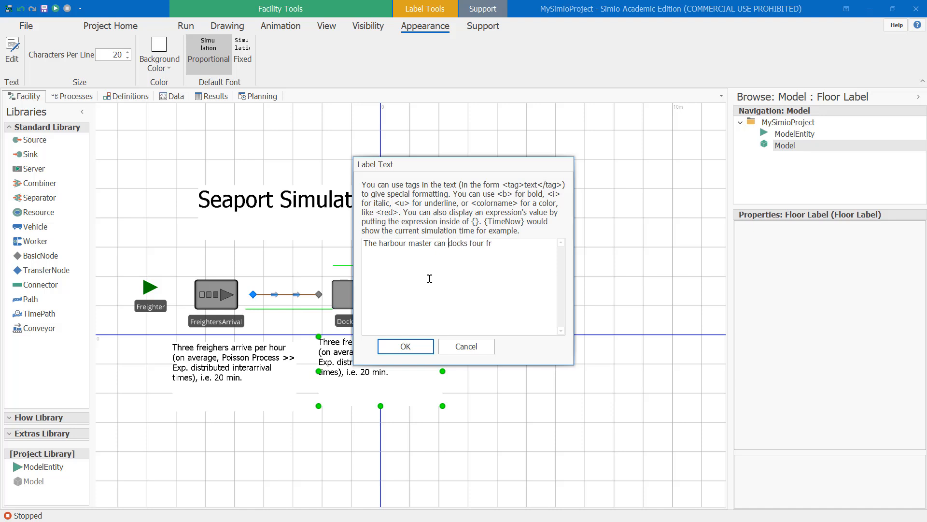
pyautogui.press('BackSpace')
pyautogui.write('up to four freighters per hour')
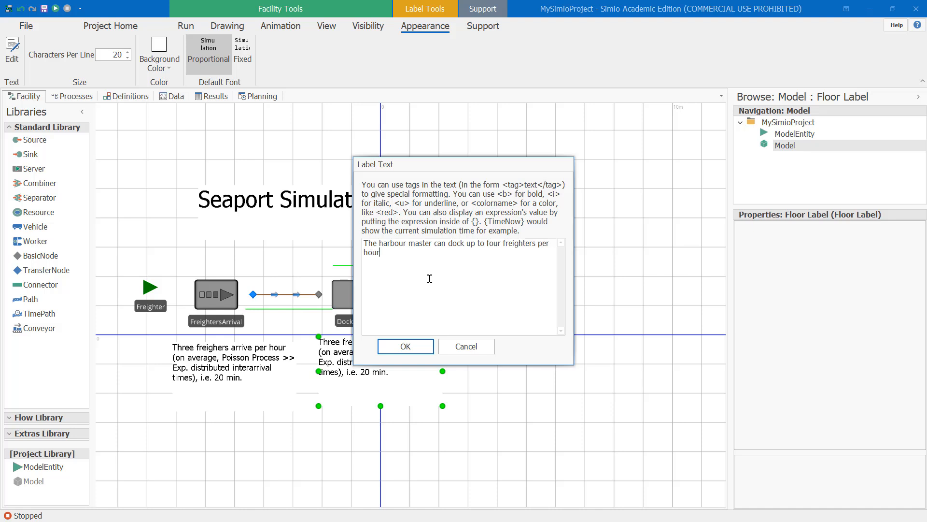
pyautogui.write(', i.e. service time 15 min (on average).')
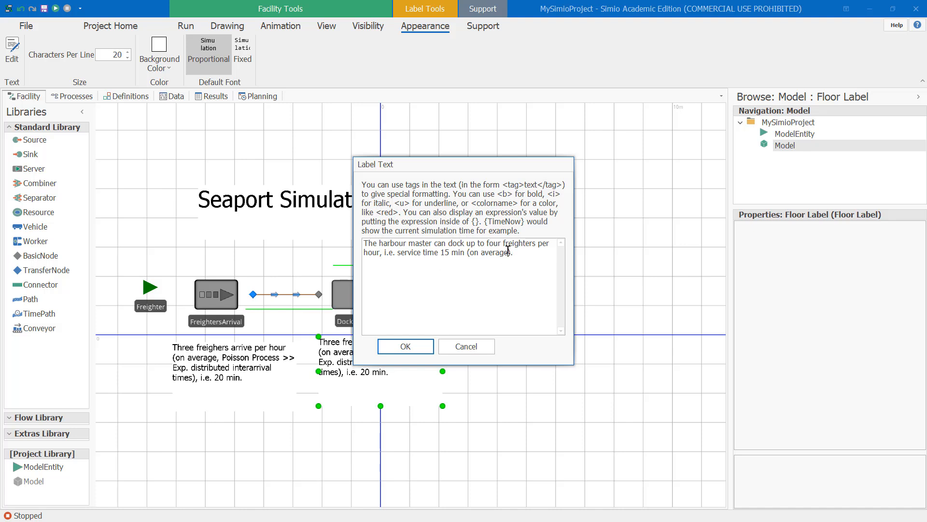
pyautogui.write(', exp. distr.')
pyautogui.click(422, 347)
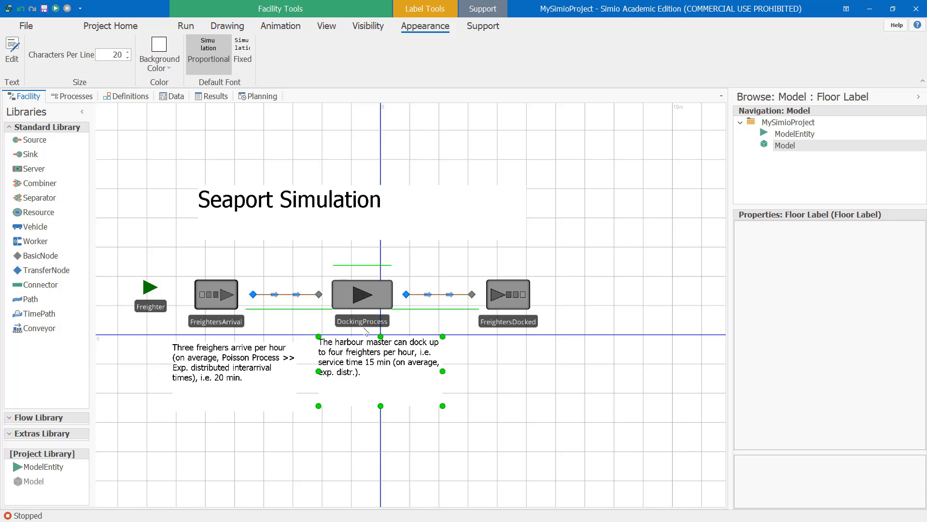
# Step: Set the DockingProcess server's processing time expression to Random.Exponential(15)
pyautogui.click(372, 303)
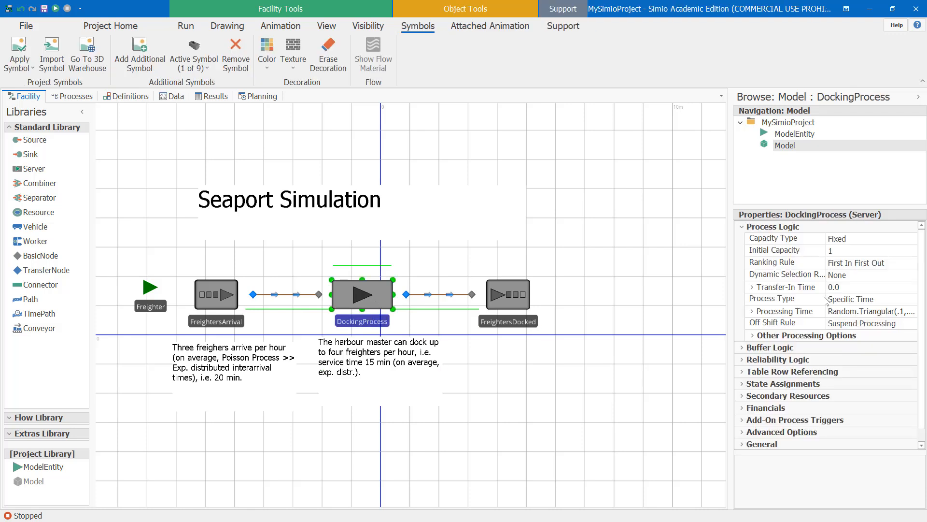
pyautogui.click(902, 311)
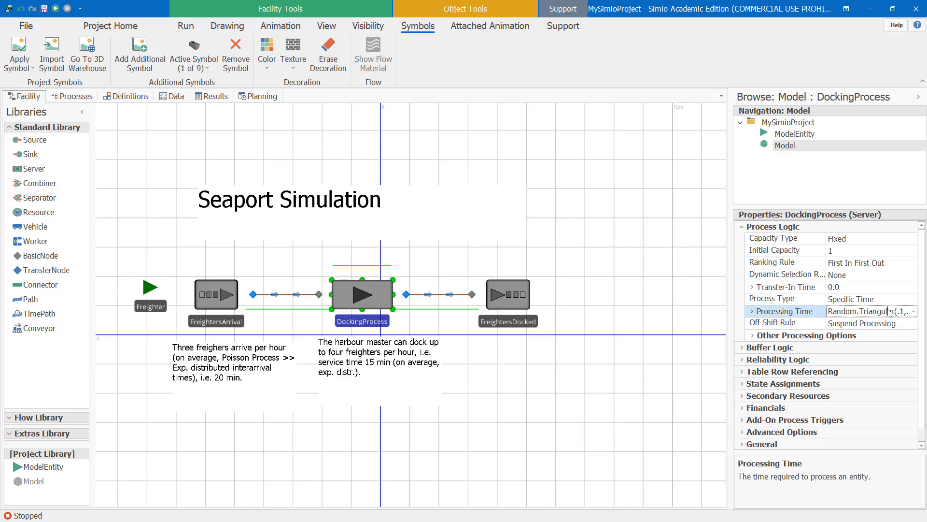
pyautogui.click(914, 312)
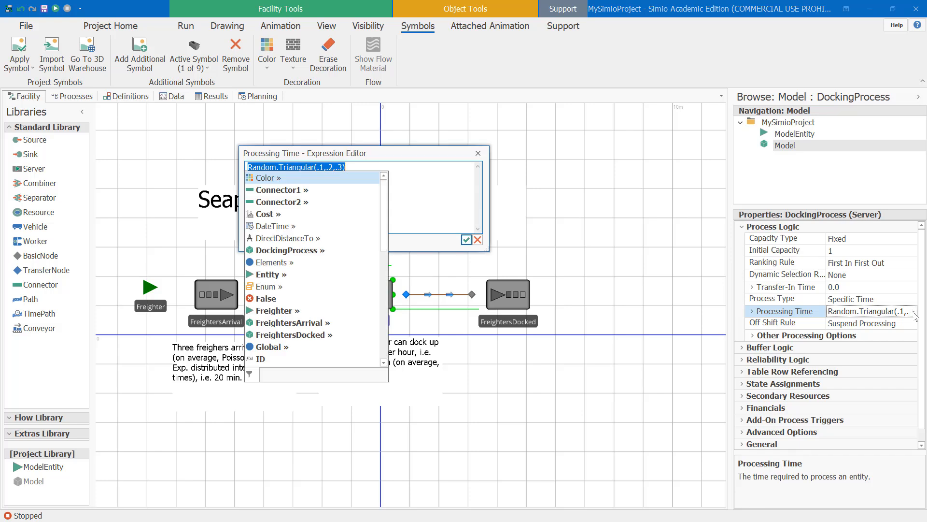
pyautogui.click(316, 213)
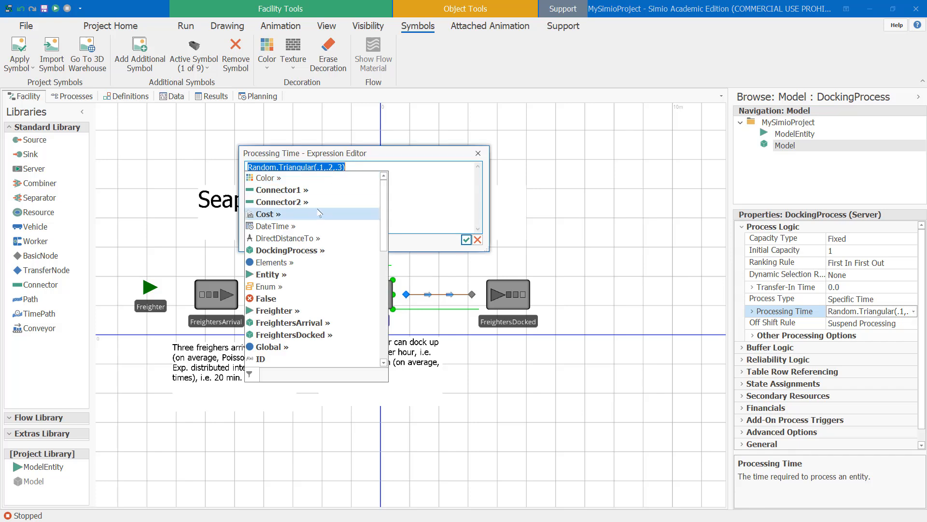
pyautogui.moveTo(386, 211); pyautogui.dragTo(390, 244)
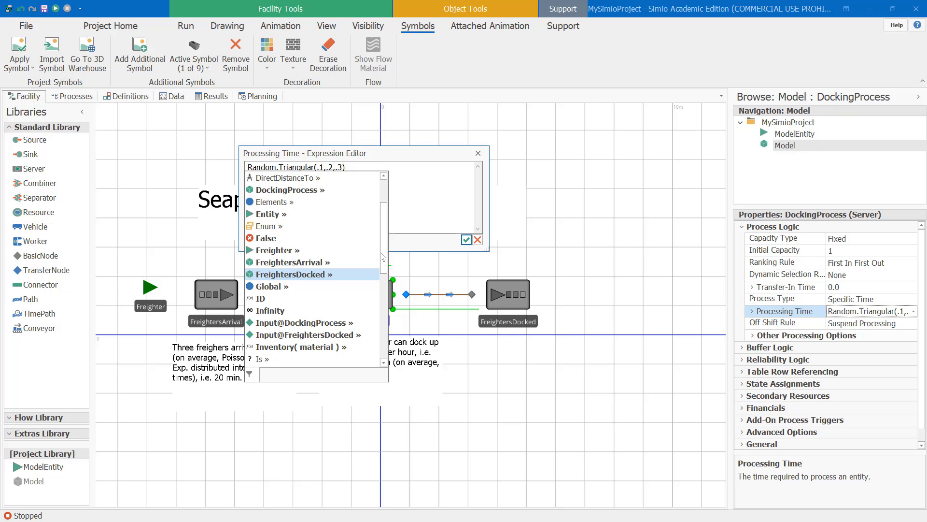
pyautogui.moveTo(385, 264)
pyautogui.mouseDown()
pyautogui.moveTo(388, 331)
pyautogui.moveTo(388, 279)
pyautogui.mouseUp()
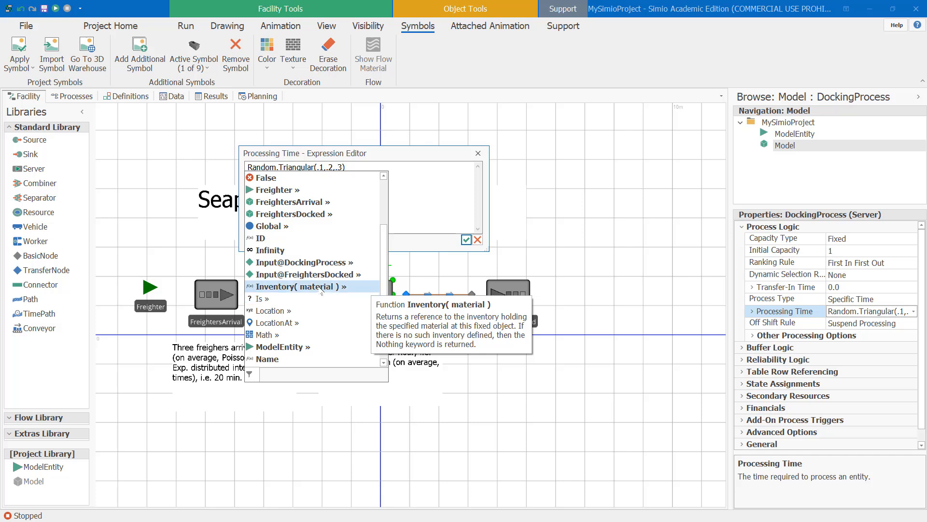
pyautogui.scroll(-3, 322, 290)
pyautogui.click(282, 320)
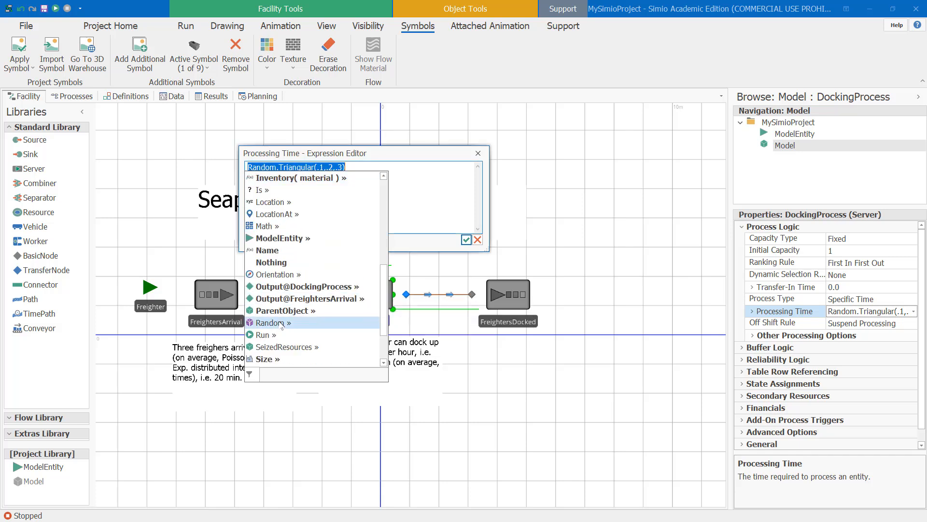
pyautogui.doubleClick(282, 322)
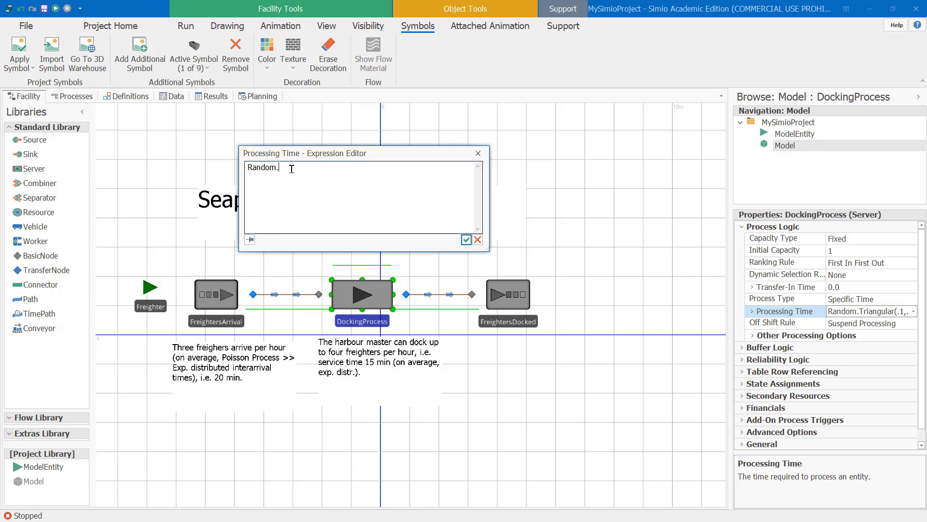
pyautogui.write('.')
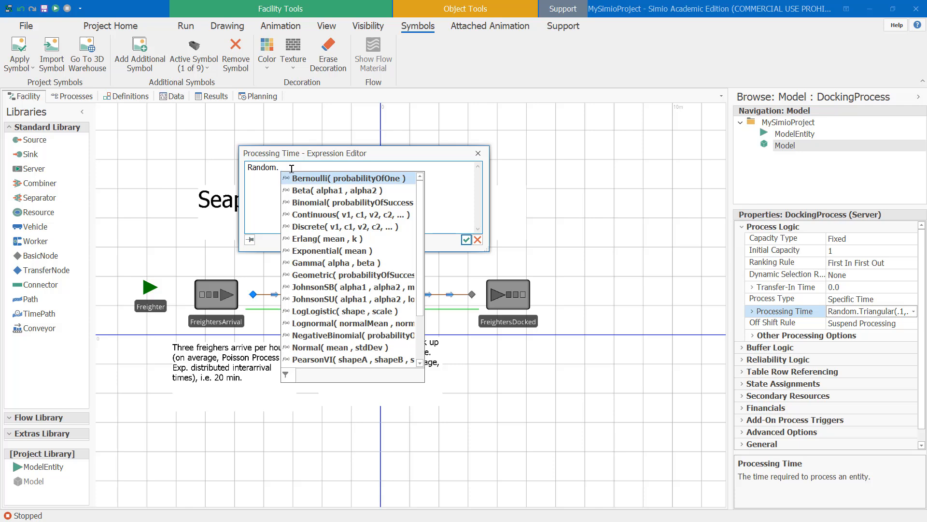
pyautogui.moveTo(420, 233); pyautogui.dragTo(422, 307)
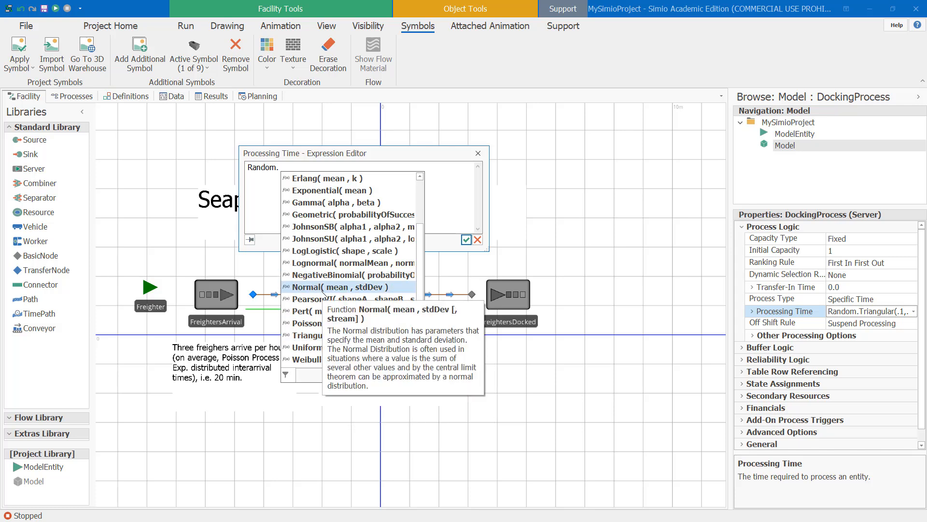
pyautogui.doubleClick(321, 191)
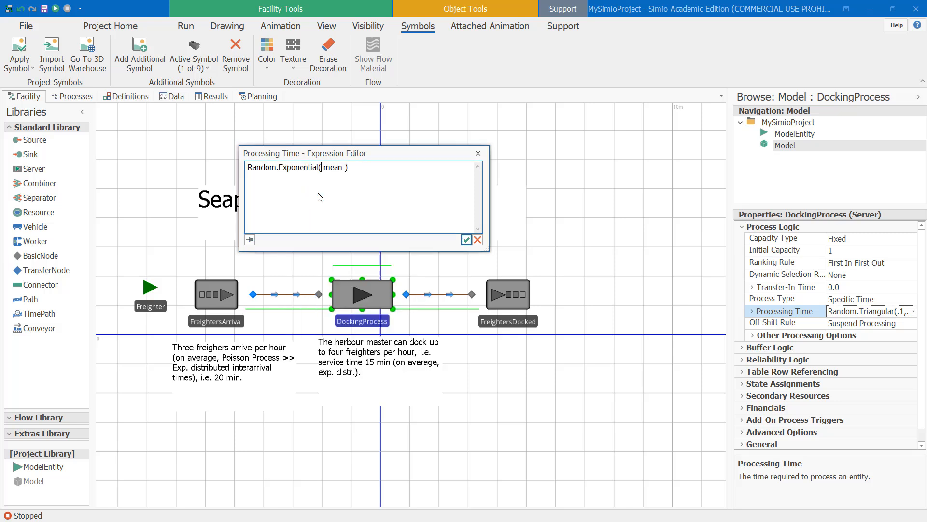
pyautogui.doubleClick(334, 168)
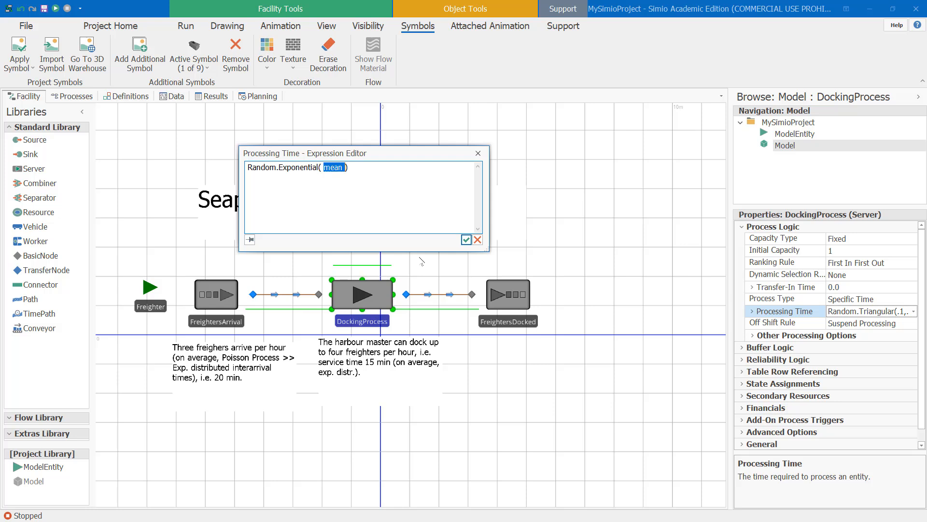
pyautogui.write('15')
pyautogui.press('Return')
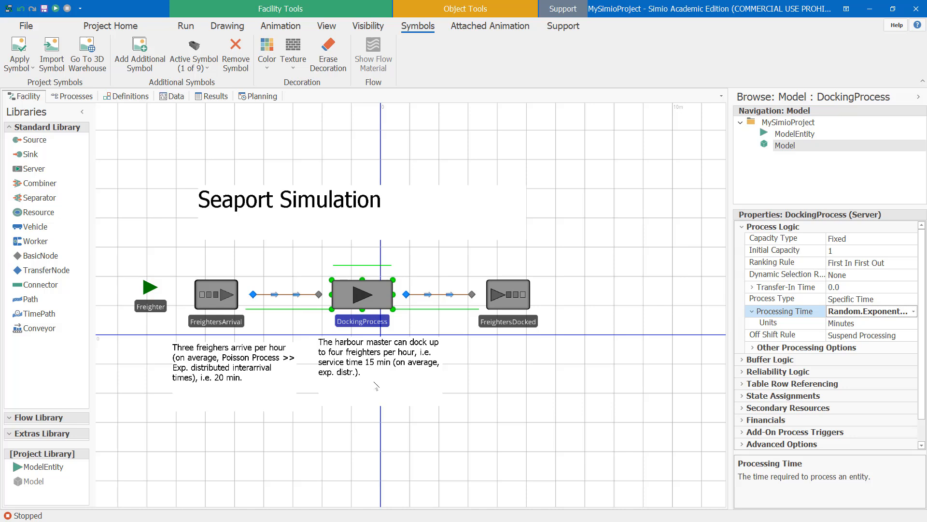
# Step: Run the seaport model and raise the run speed to a factor of 1.500
pyautogui.click(186, 28)
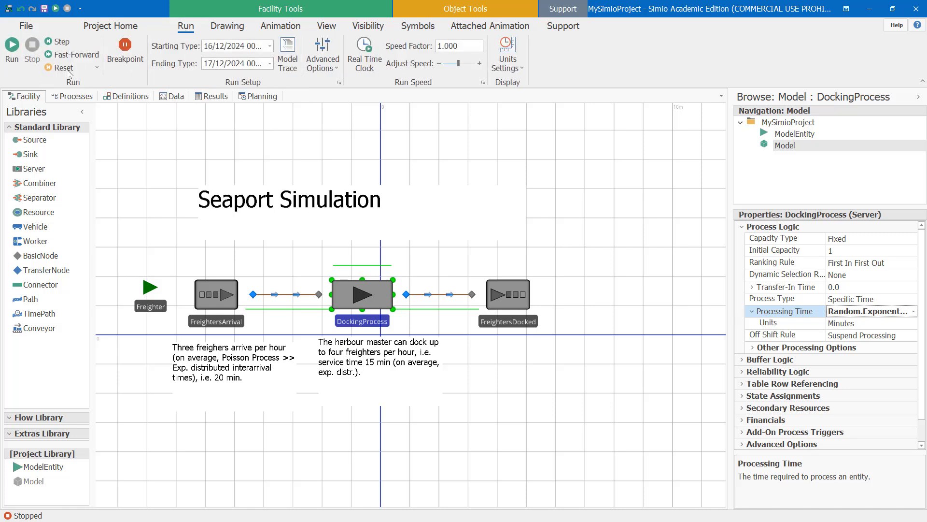
pyautogui.click(12, 46)
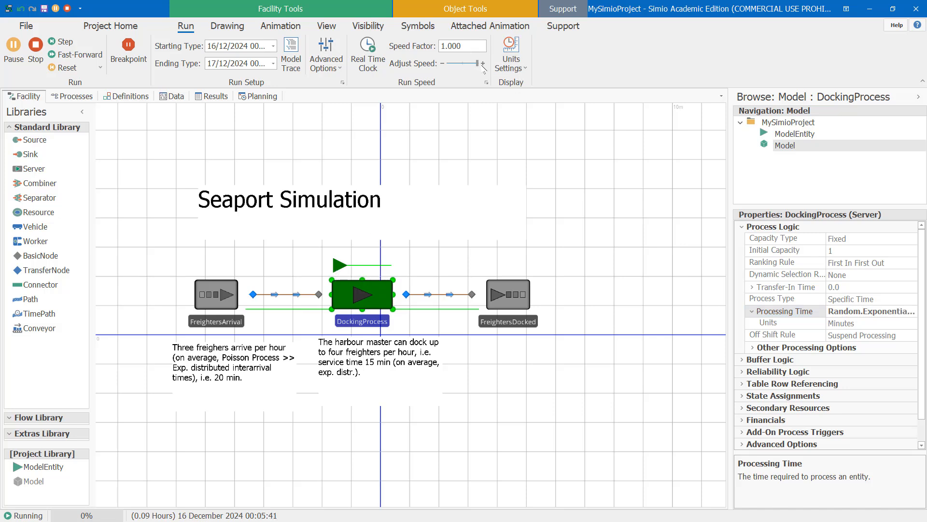
pyautogui.moveTo(464, 64); pyautogui.dragTo(478, 64)
# Step: Change the model's ending type to a run length of 240 hours
pyautogui.click(274, 64)
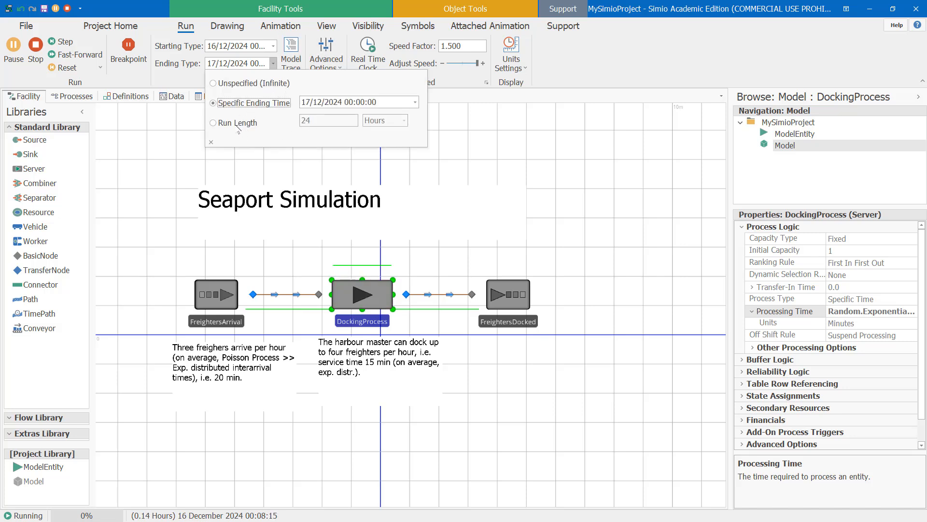
pyautogui.click(213, 122)
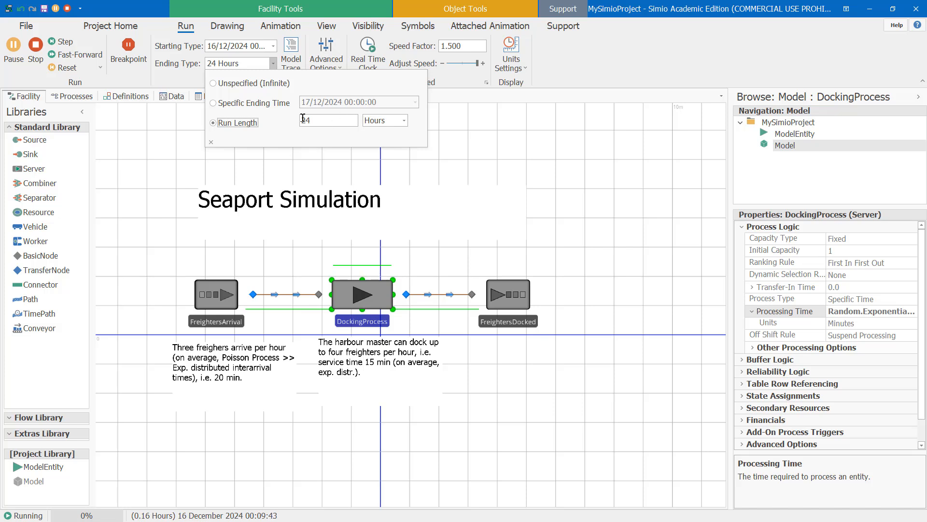
pyautogui.click(440, 143)
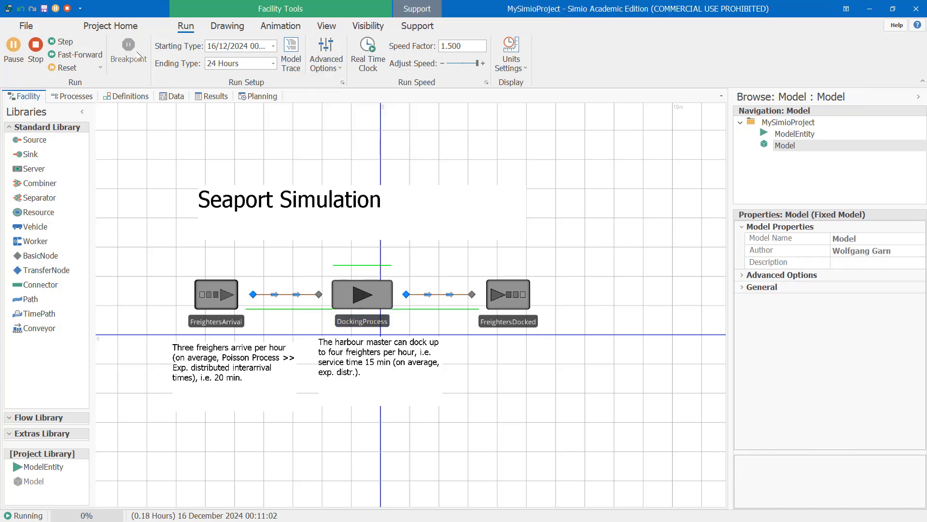
pyautogui.click(272, 63)
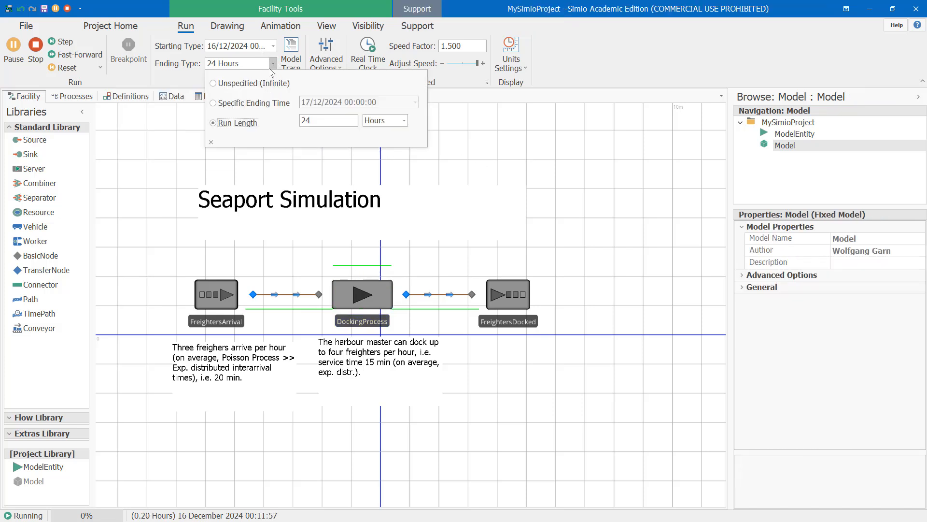
pyautogui.click(331, 122)
pyautogui.write('0')
pyautogui.click(452, 170)
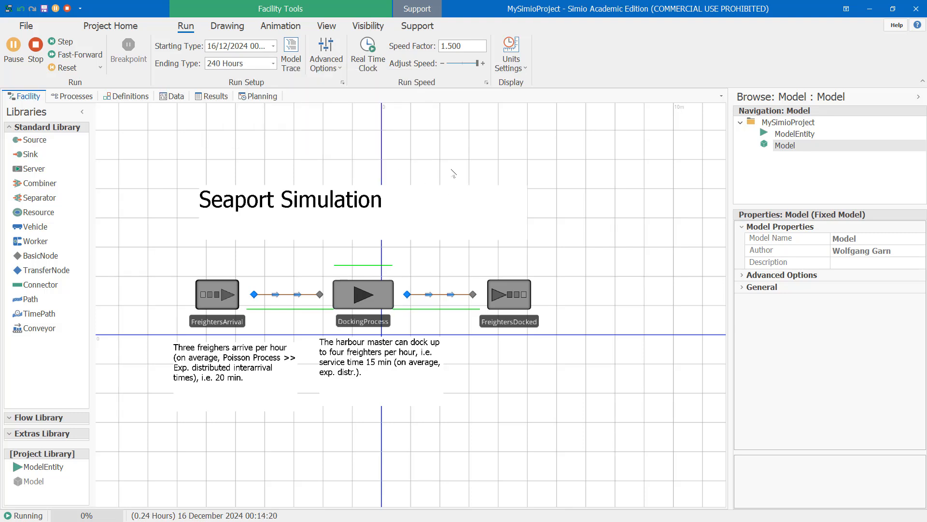
# Step: Restart the simulation with the new run length, fast-forward it to the end, and stop it
pyautogui.click(38, 55)
pyautogui.click(10, 54)
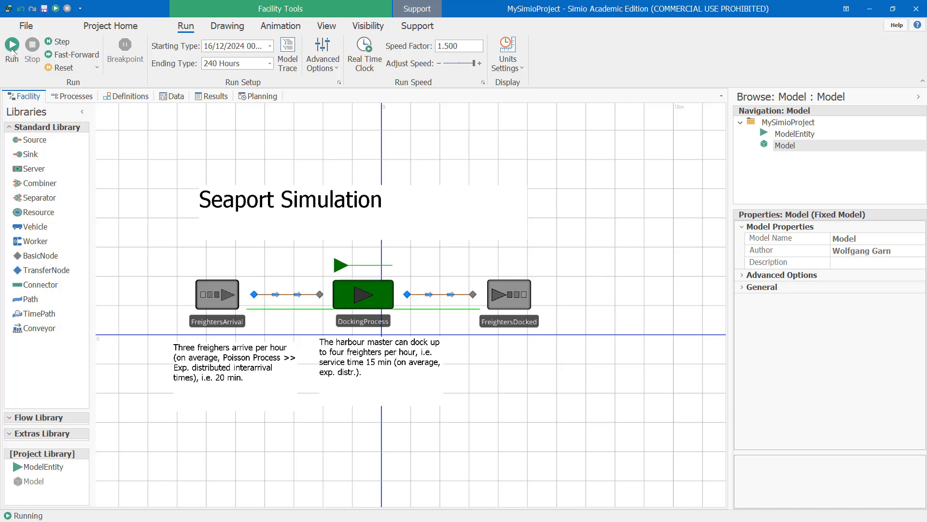
pyautogui.click(84, 57)
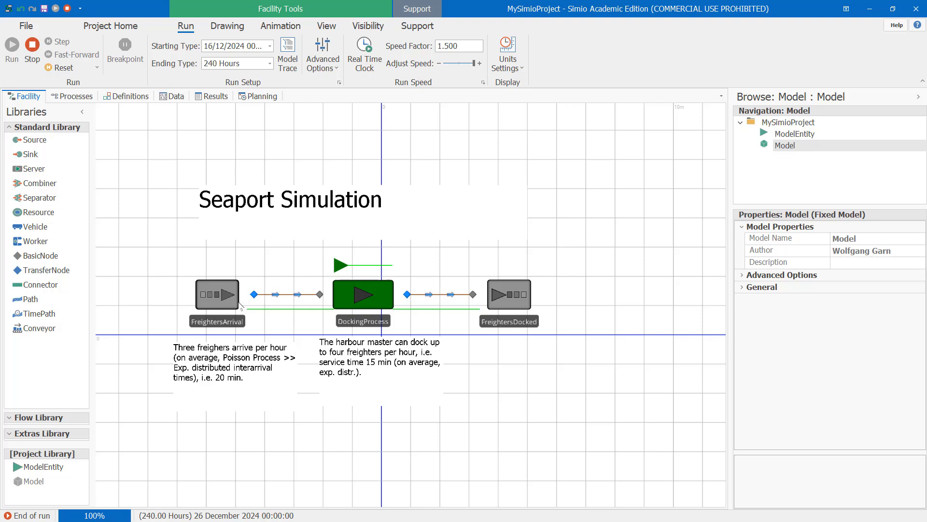
pyautogui.click(33, 46)
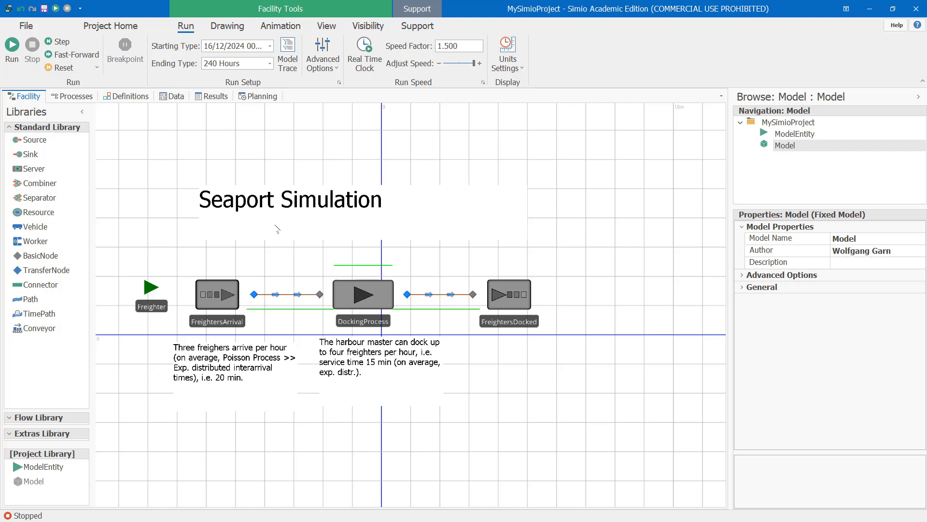
# Step: Create a new experiment for the model and set Scenario1's required replications to 30
pyautogui.click(118, 25)
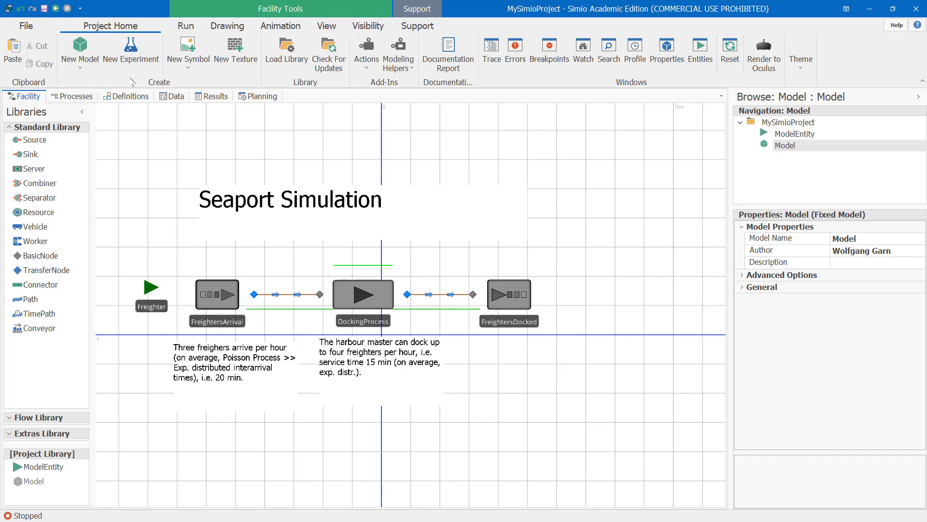
pyautogui.click(130, 53)
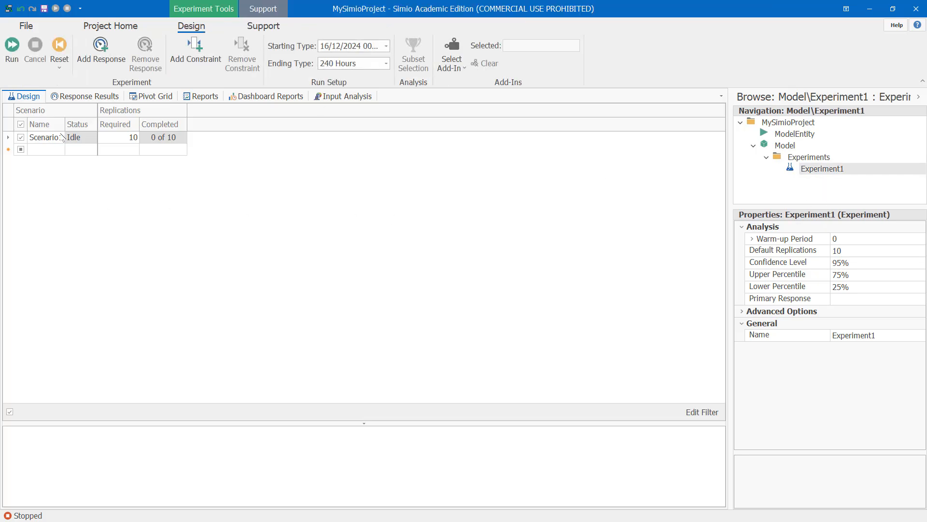
pyautogui.moveTo(66, 124); pyautogui.dragTo(118, 110)
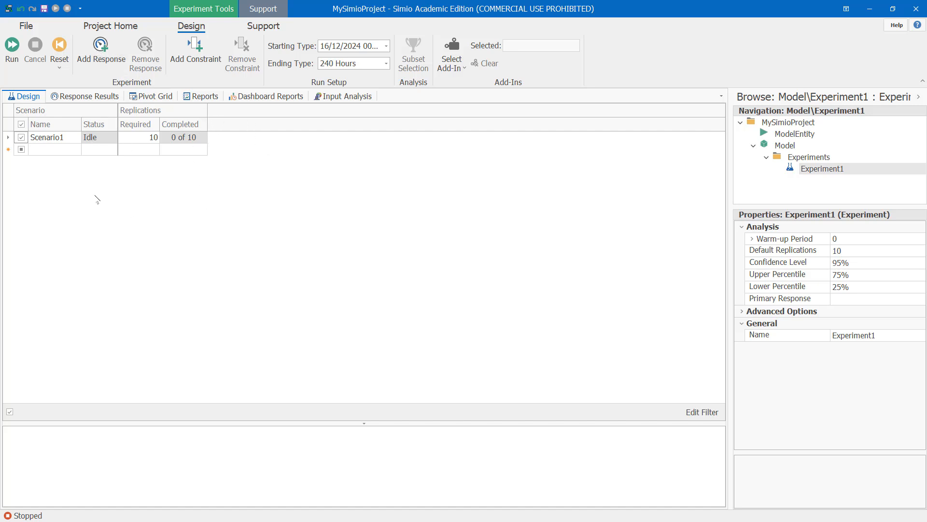
pyautogui.click(155, 138)
pyautogui.write('30')
pyautogui.press('Return')
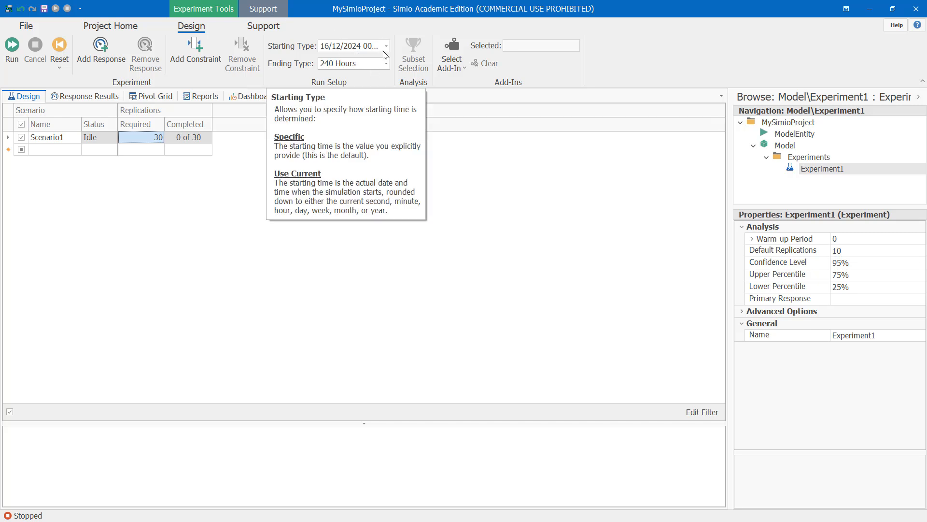
# Step: Set the experiment's starting type to use the current hour at the start of the run
pyautogui.click(387, 46)
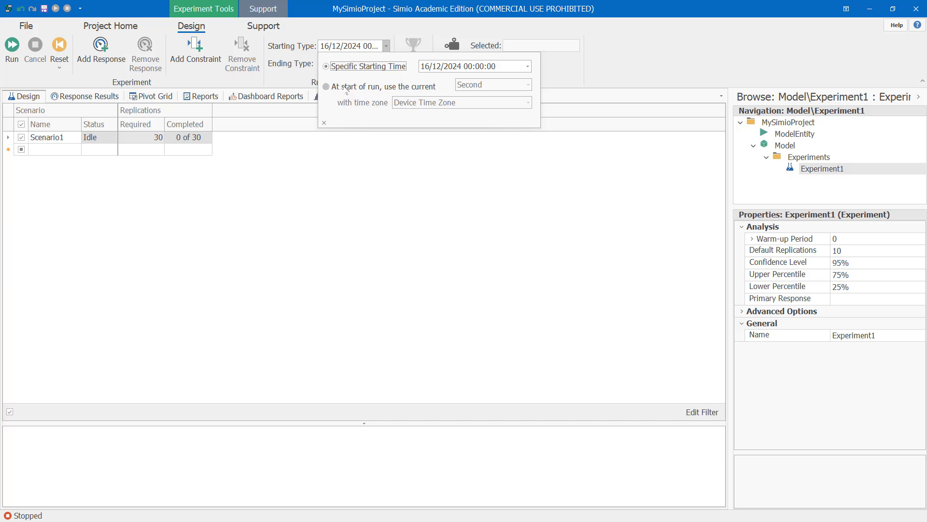
pyautogui.click(346, 88)
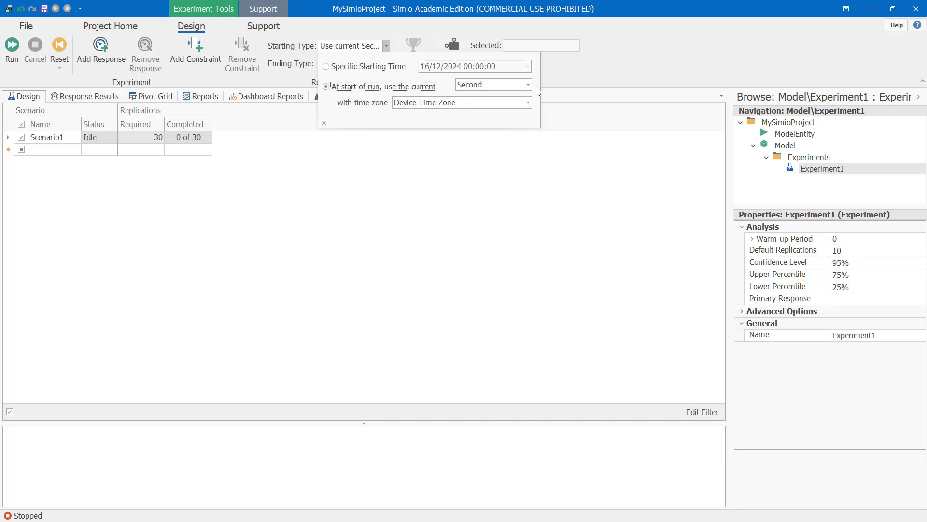
pyautogui.click(528, 85)
pyautogui.click(489, 121)
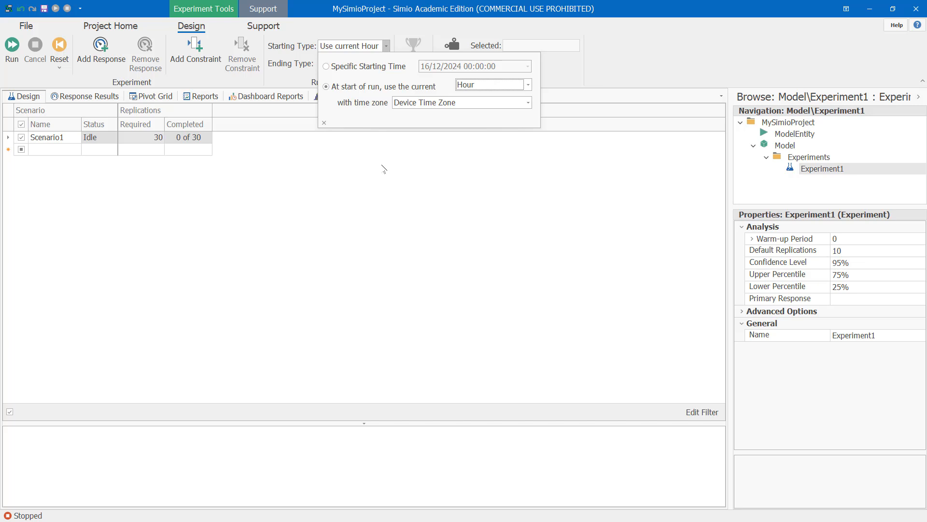
pyautogui.click(382, 169)
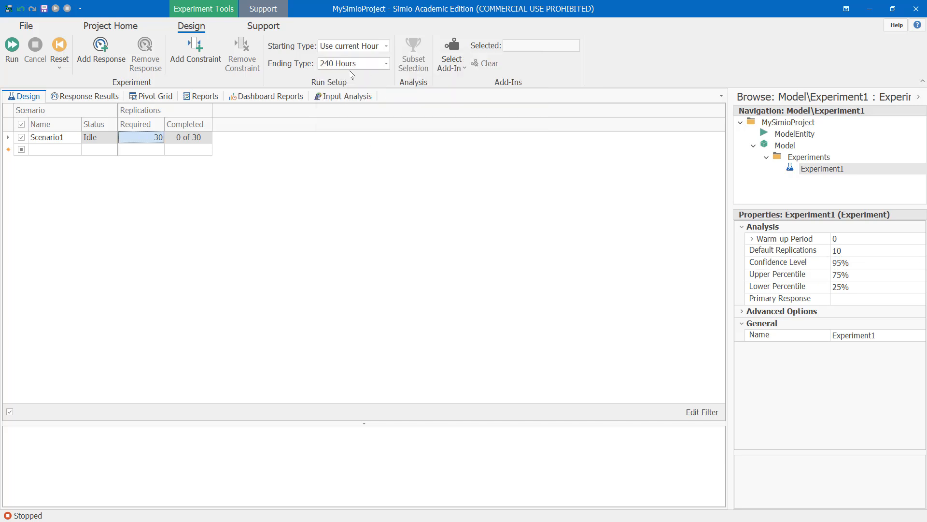
# Step: Set the experiment's run length to 800 hours
pyautogui.click(386, 63)
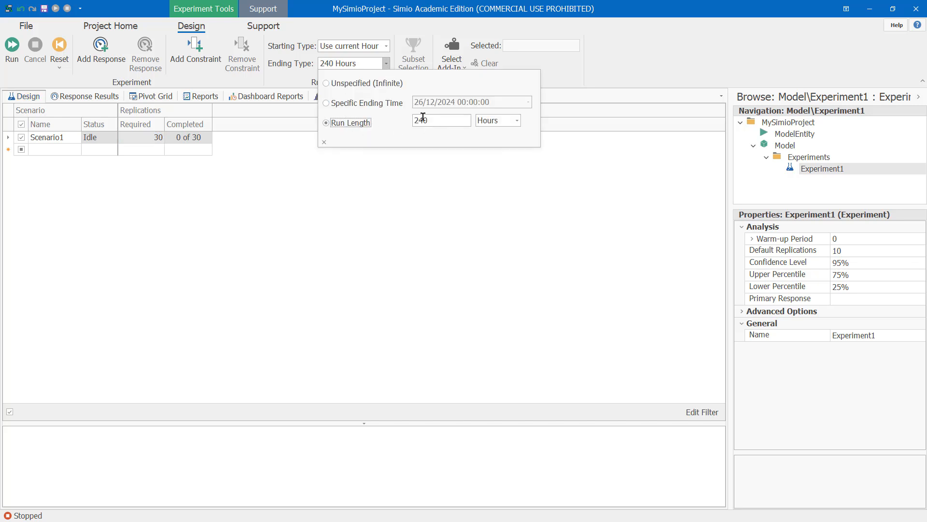
pyautogui.click(425, 120)
pyautogui.write('0')
pyautogui.doubleClick(425, 118)
pyautogui.press('BackSpace')
pyautogui.write('10')
pyautogui.press('BackSpace')
pyautogui.press('BackSpace')
pyautogui.write('8')
pyautogui.write('00')
pyautogui.click(452, 193)
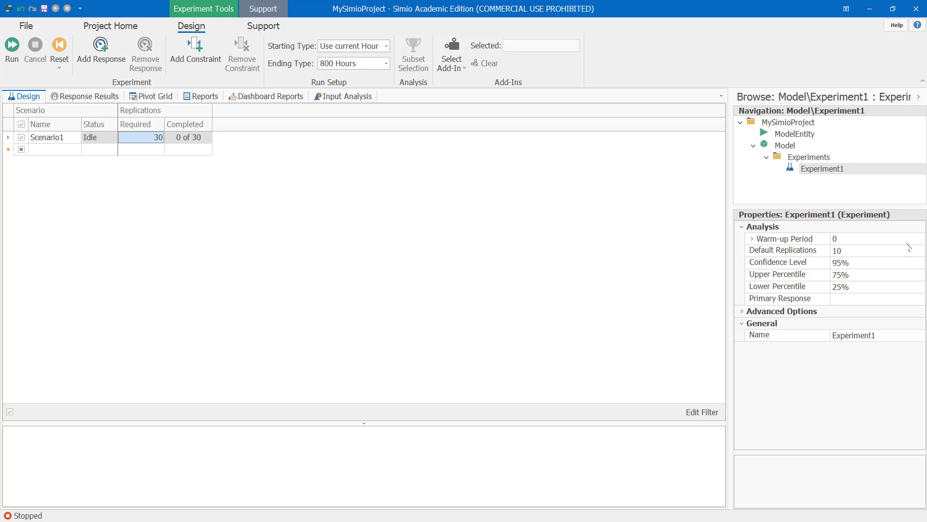
# Step: Check the units of the experiment's warm-up period and run the experiment
pyautogui.click(853, 238)
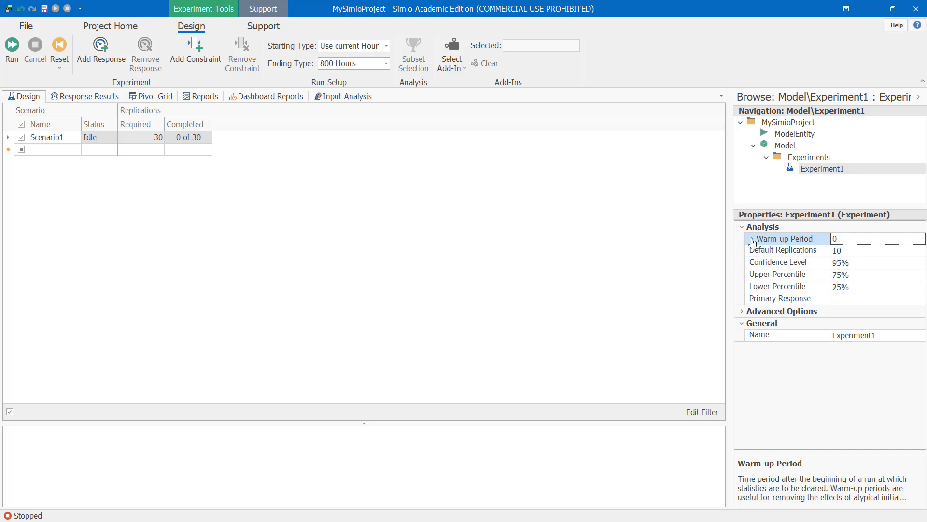
pyautogui.click(751, 239)
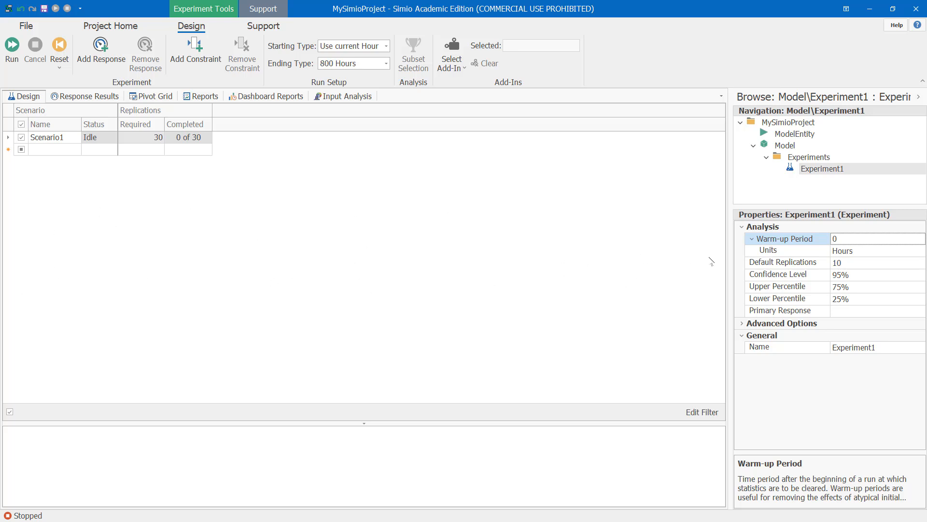
pyautogui.click(752, 239)
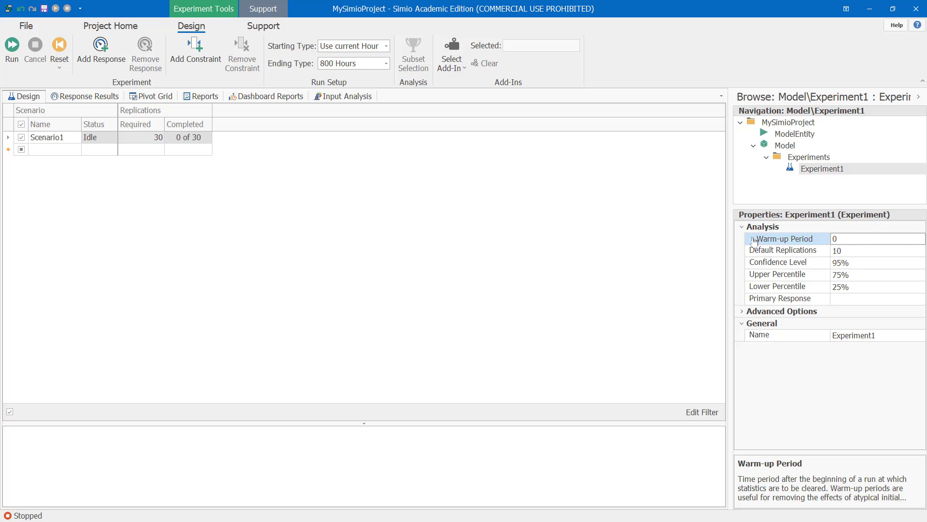
pyautogui.click(340, 203)
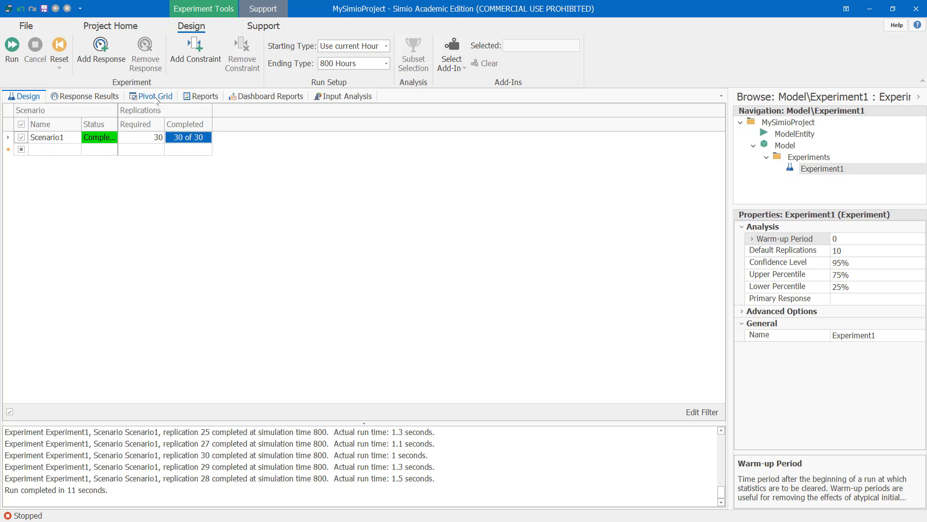
# Step: Review the experiment's statistics for the entity, server, sink and source in the pivot grid
pyautogui.click(155, 96)
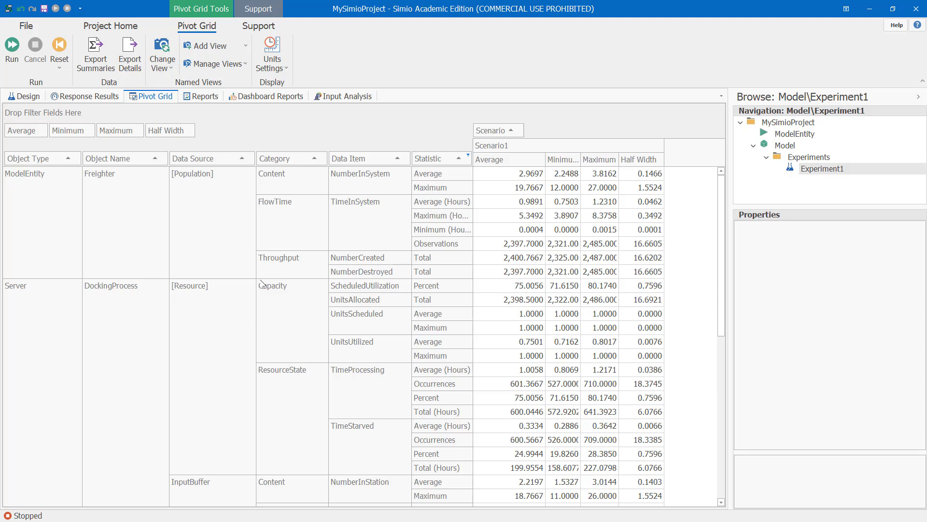
pyautogui.scroll(-3, 261, 283)
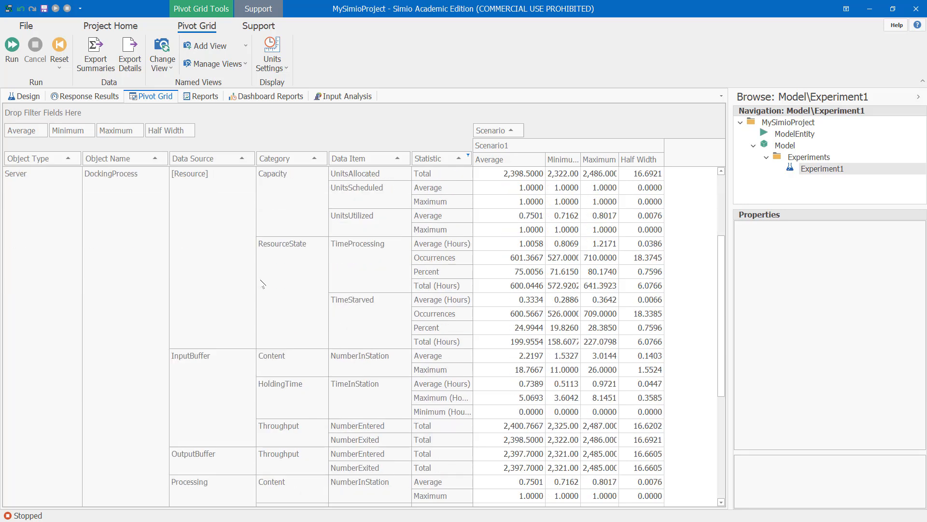
pyautogui.scroll(3, 261, 283)
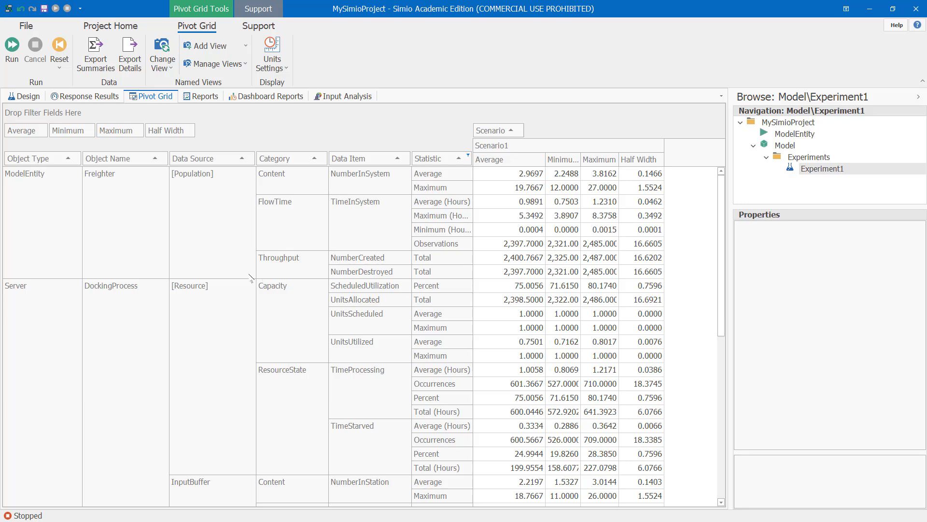
pyautogui.scroll(-6, 116, 300)
pyautogui.scroll(-2, 116, 301)
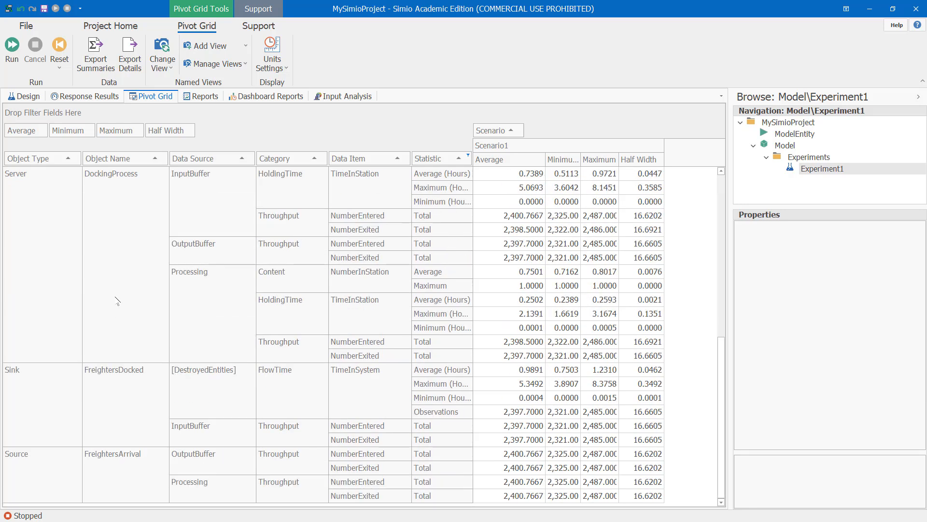
pyautogui.scroll(8, 116, 300)
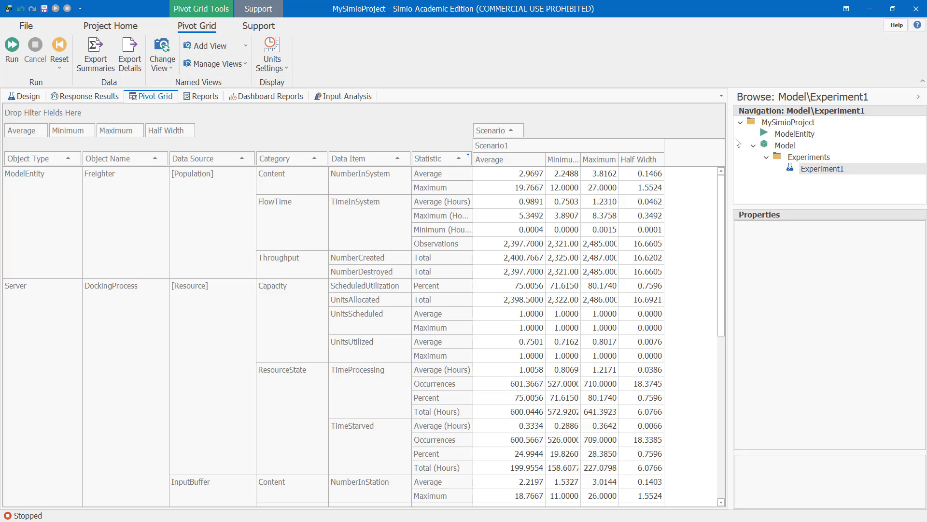
# Step: Inspect the DockingProcess server's properties in the model and return to Experiment1's results
pyautogui.click(784, 145)
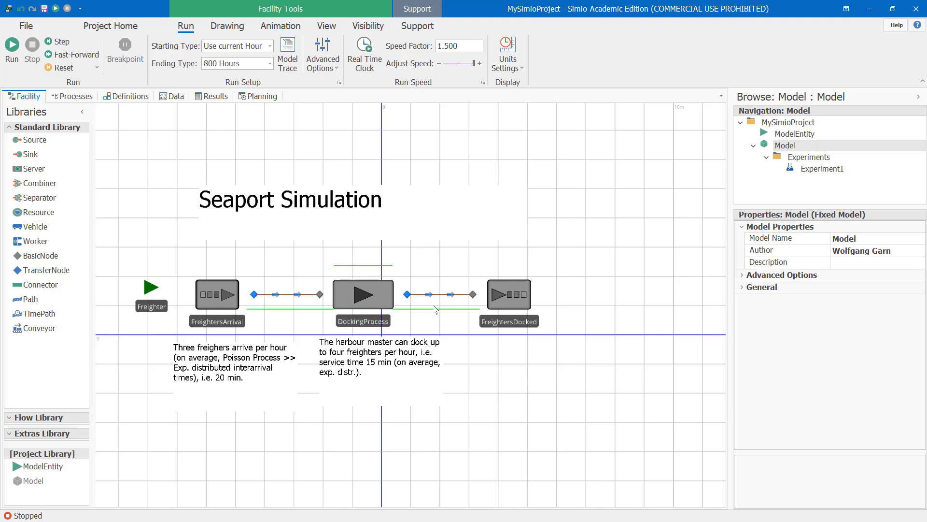
pyautogui.click(375, 296)
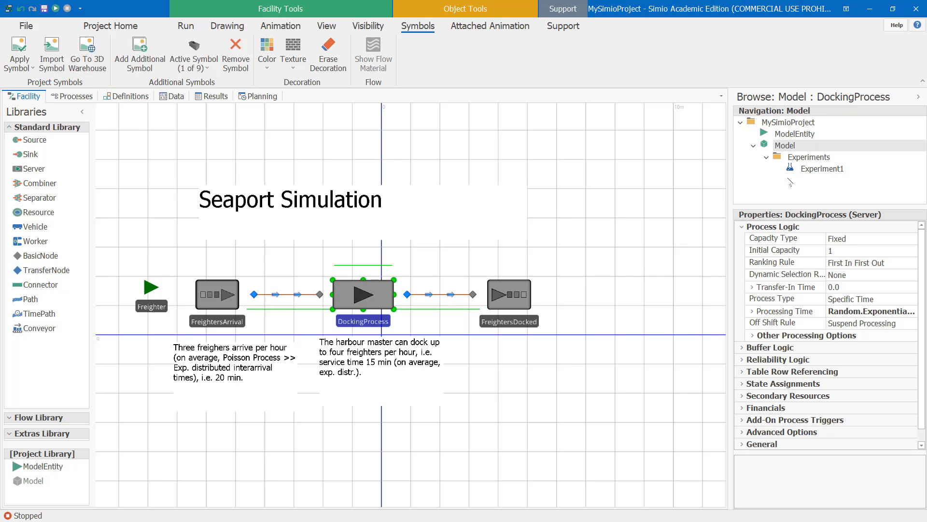
pyautogui.click(807, 169)
pyautogui.doubleClick(810, 170)
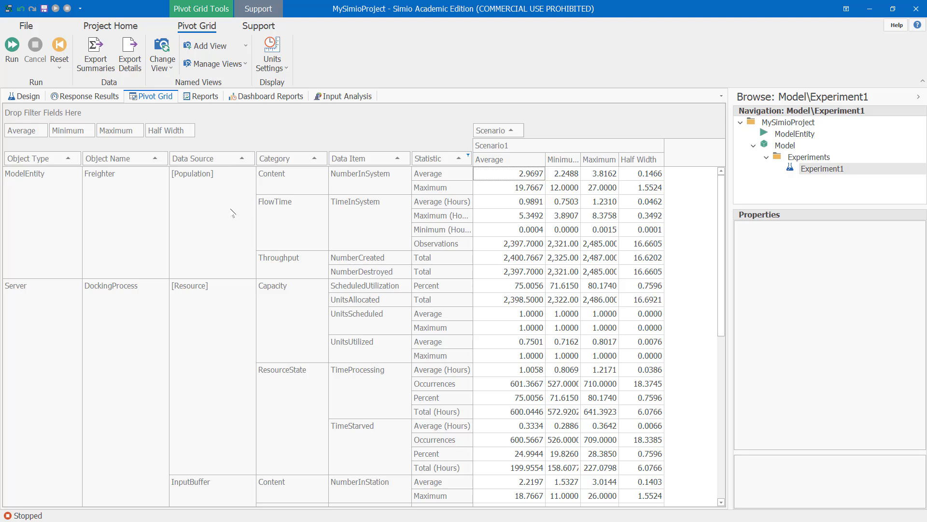
# Step: Add a named view called KPIs for the pivot grid
pyautogui.click(221, 47)
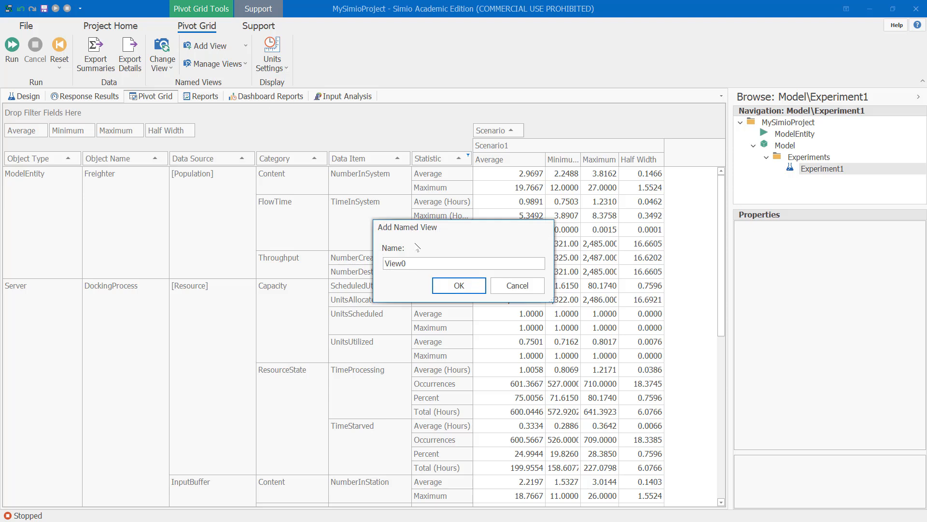
pyautogui.doubleClick(400, 261)
pyautogui.write('KPIs')
pyautogui.press('Return')
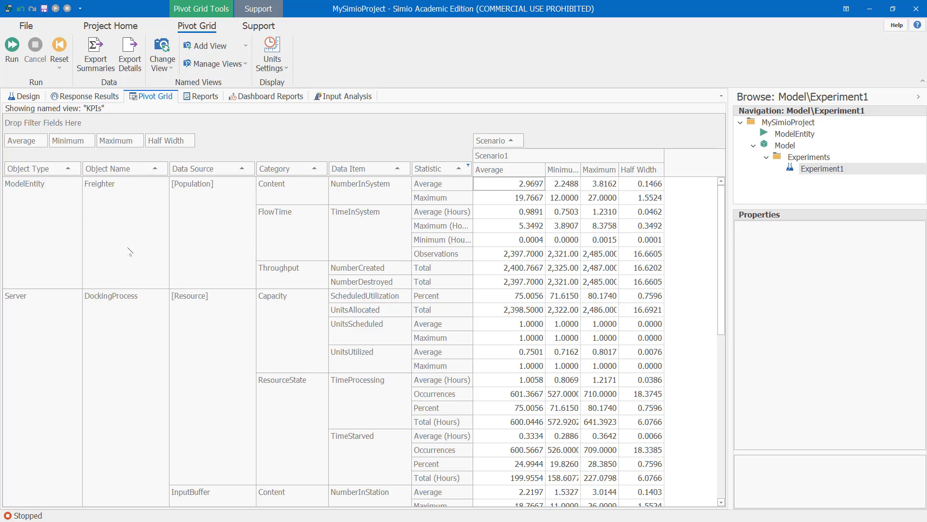
# Step: Filter the pivot grid's Object Type field to show only Server
pyautogui.click(73, 169)
pyautogui.click(78, 167)
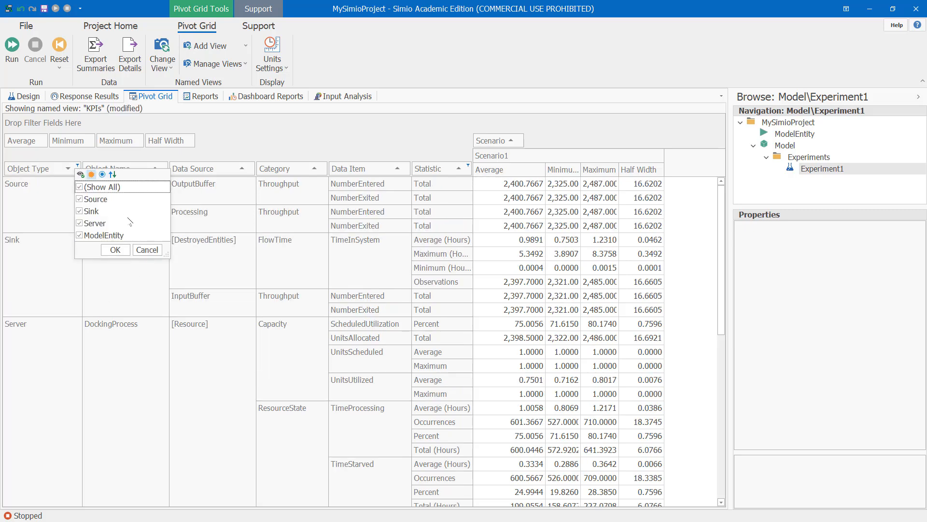
pyautogui.click(79, 187)
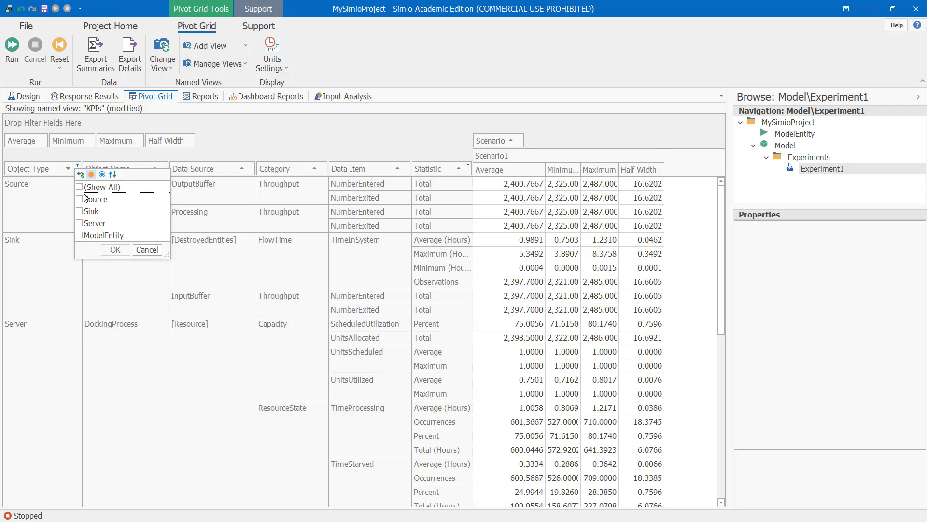
pyautogui.click(79, 223)
pyautogui.click(115, 251)
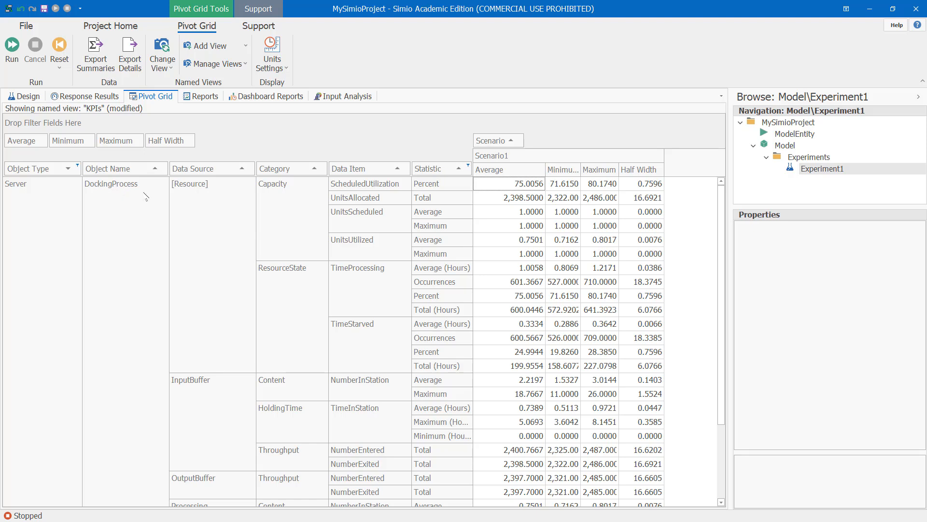
pyautogui.click(165, 167)
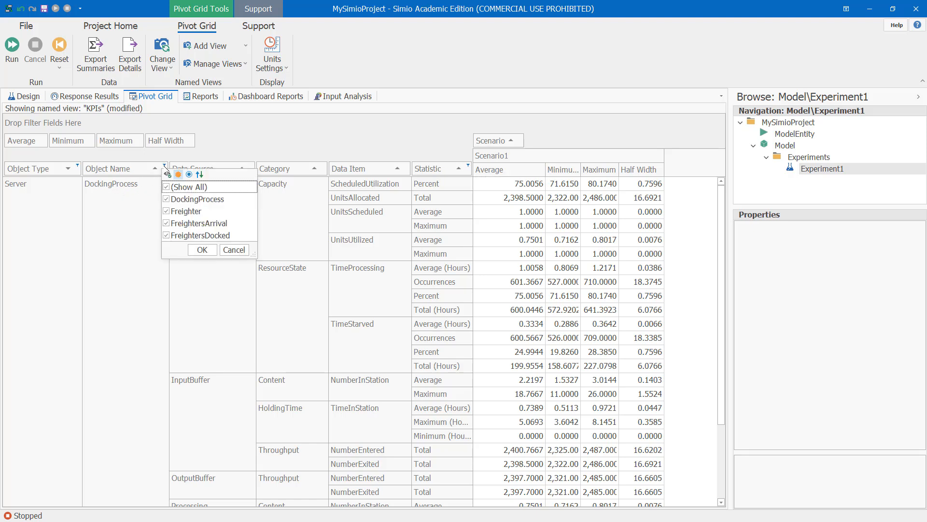
pyautogui.click(229, 150)
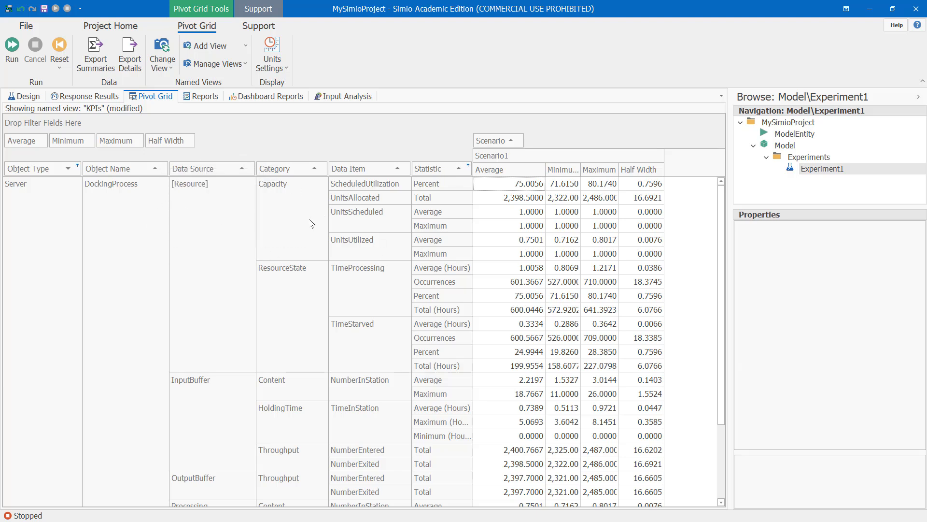
# Step: Filter the Statistic field to show only Average and Average (Hours)
pyautogui.click(468, 166)
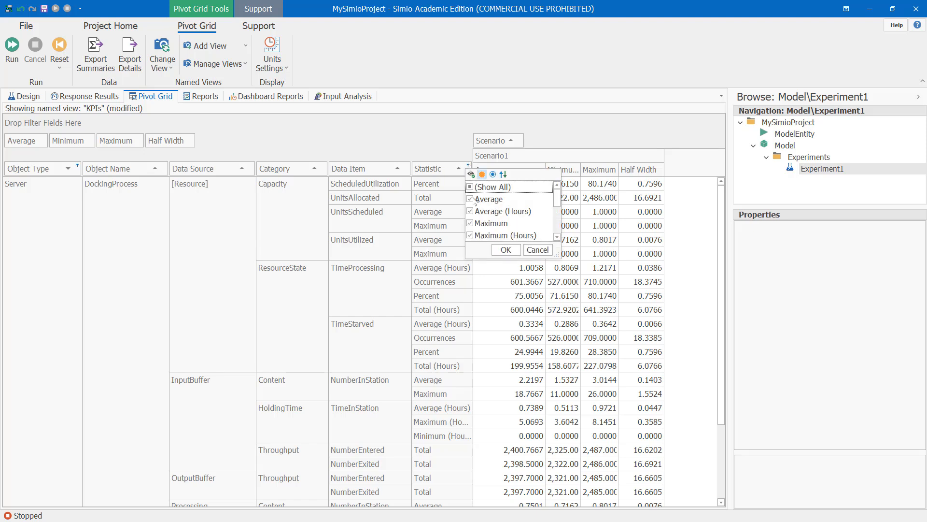
pyautogui.click(471, 187)
pyautogui.click(471, 187)
pyautogui.click(471, 199)
pyautogui.click(471, 211)
pyautogui.moveTo(557, 198); pyautogui.dragTo(559, 240)
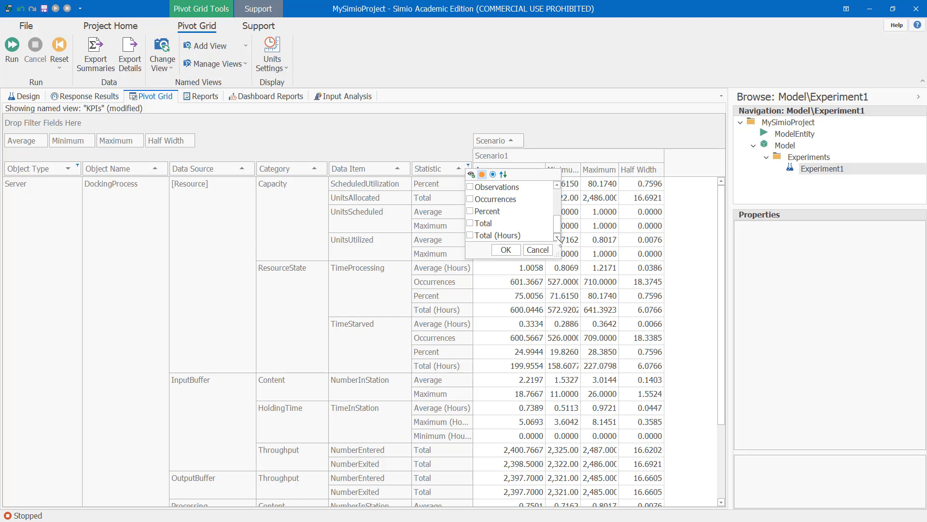
pyautogui.click(505, 250)
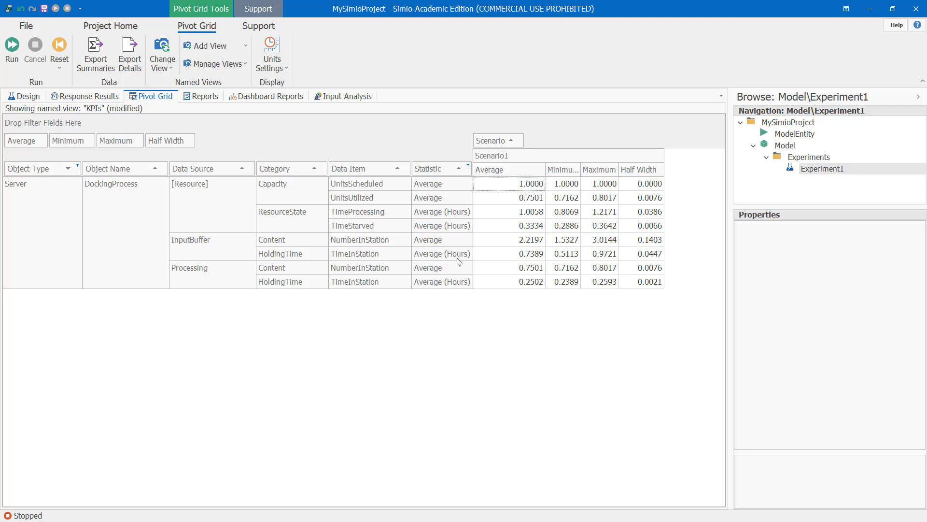
# Step: Set the pivot grid's time units to Minutes
pyautogui.click(271, 51)
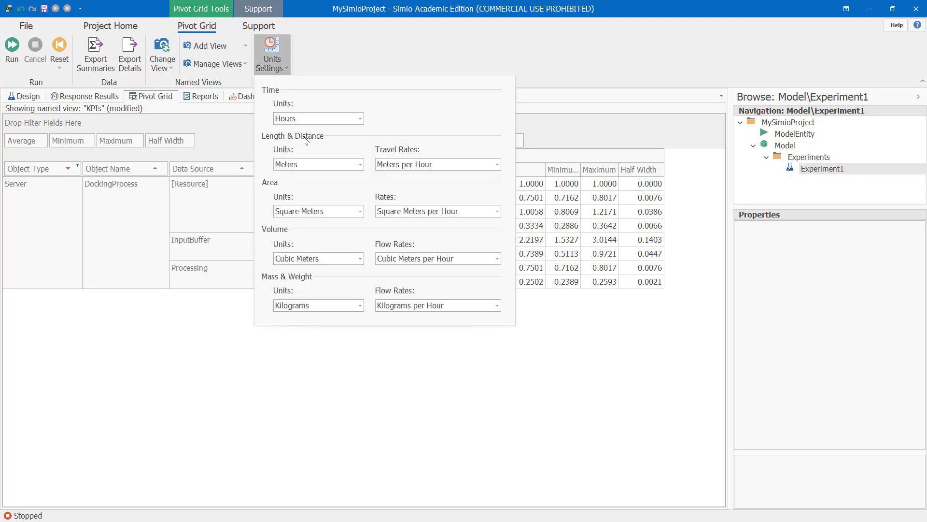
pyautogui.click(360, 119)
pyautogui.click(318, 145)
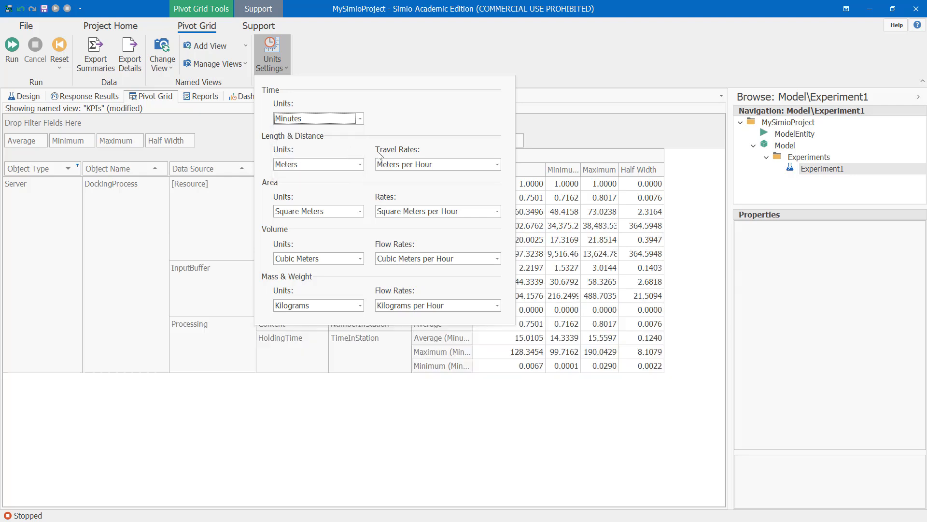
pyautogui.click(576, 113)
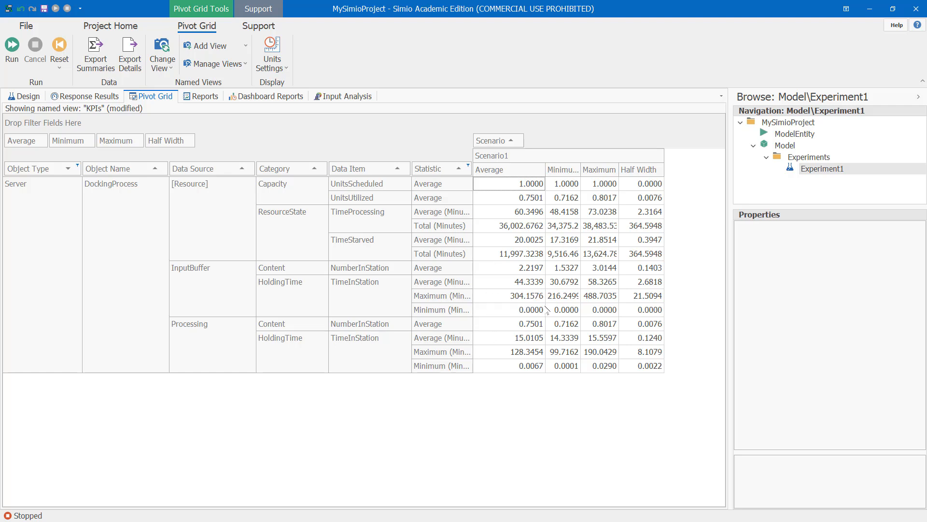
# Step: Exclude Maximum (Minutes) and Total (Minutes) from the Statistic filter
pyautogui.click(468, 167)
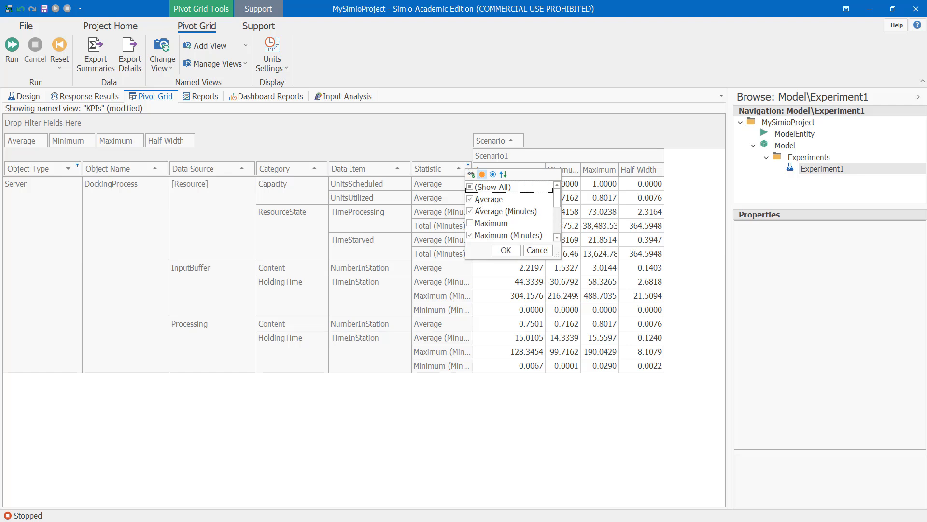
pyautogui.click(475, 236)
pyautogui.moveTo(558, 205); pyautogui.dragTo(558, 232)
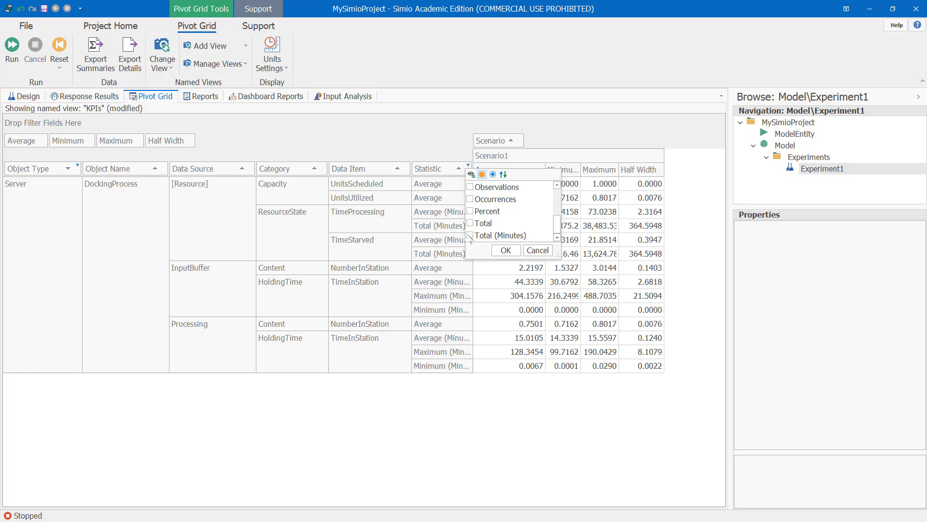
pyautogui.moveTo(558, 229); pyautogui.dragTo(560, 198)
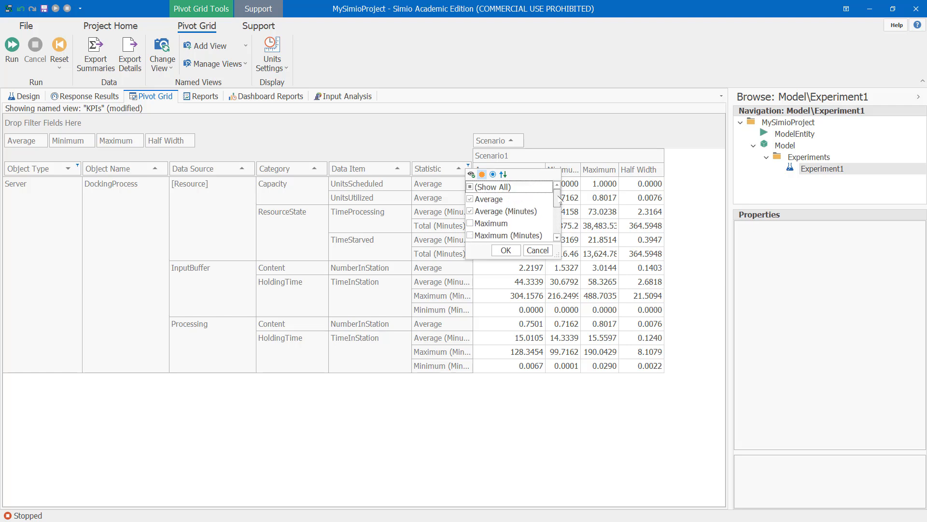
pyautogui.click(506, 250)
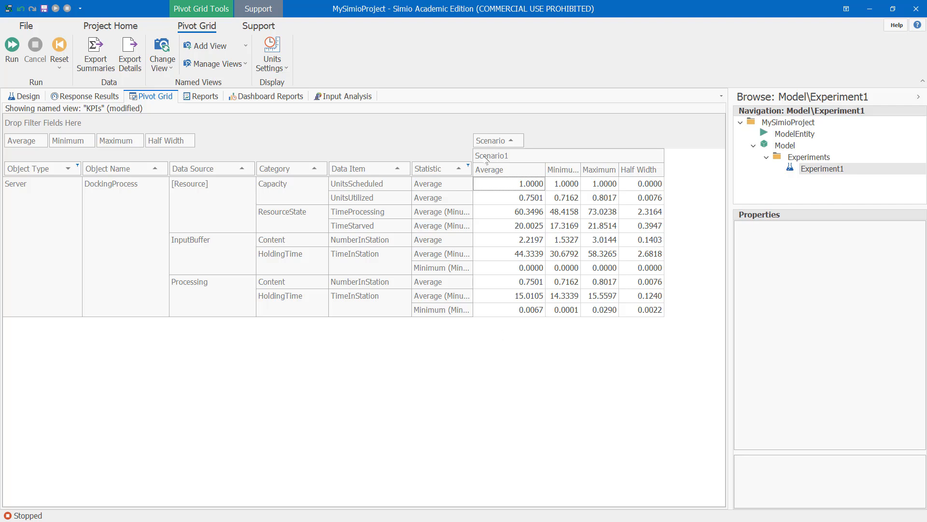
# Step: Exclude Minimum (Minutes) from the Statistic filter
pyautogui.click(469, 168)
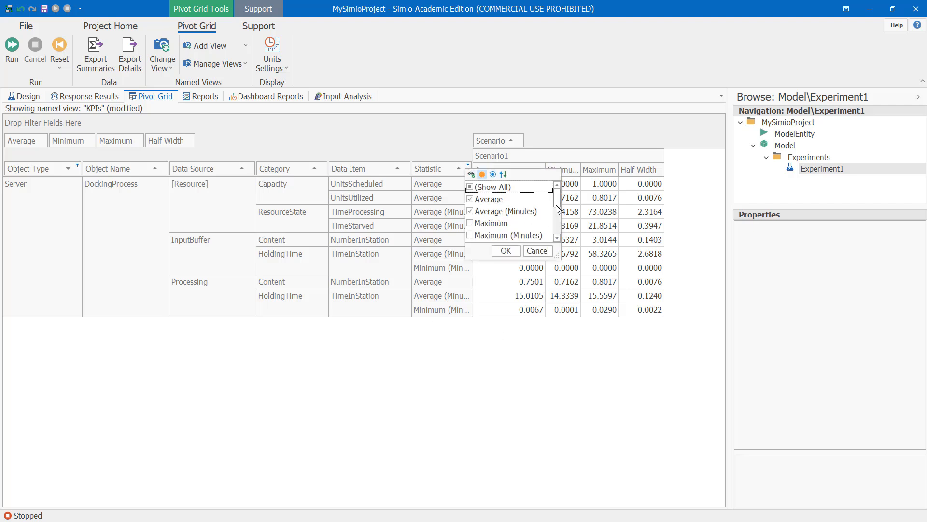
pyautogui.scroll(-1, 558, 203)
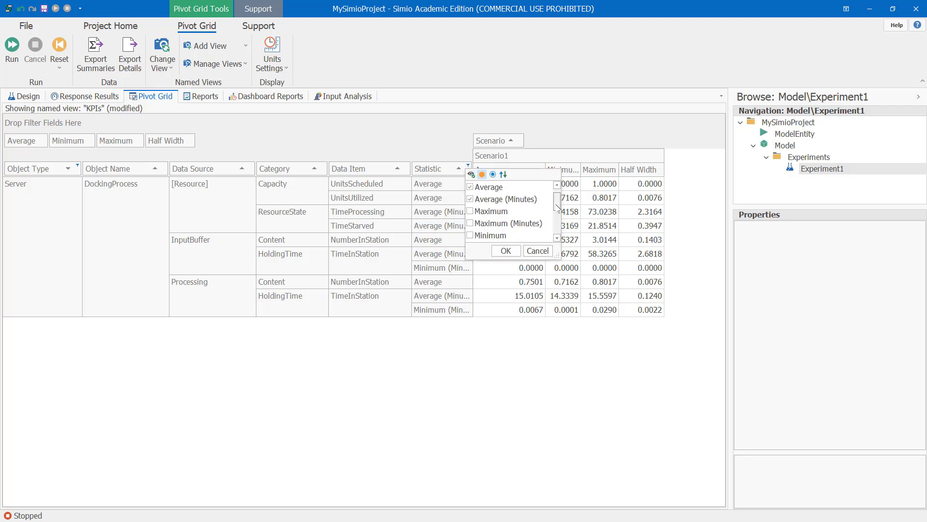
pyautogui.click(558, 237)
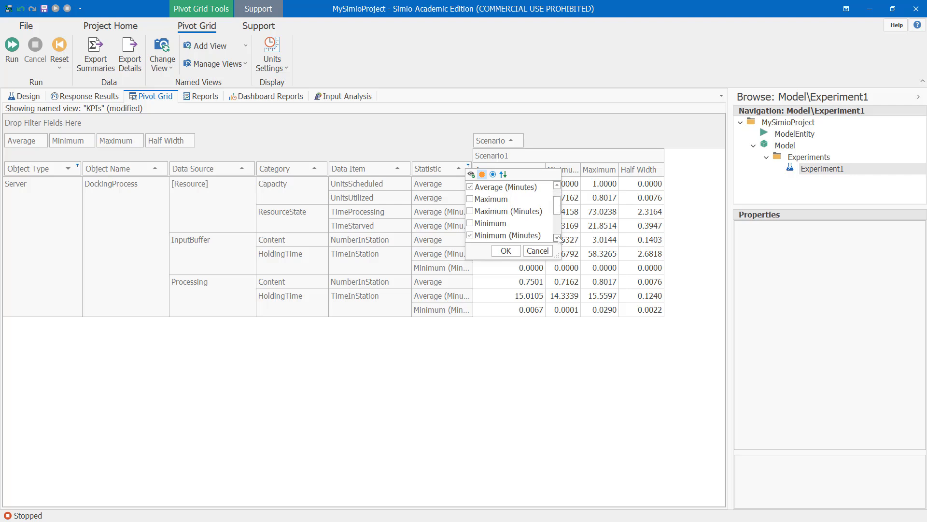
pyautogui.click(506, 250)
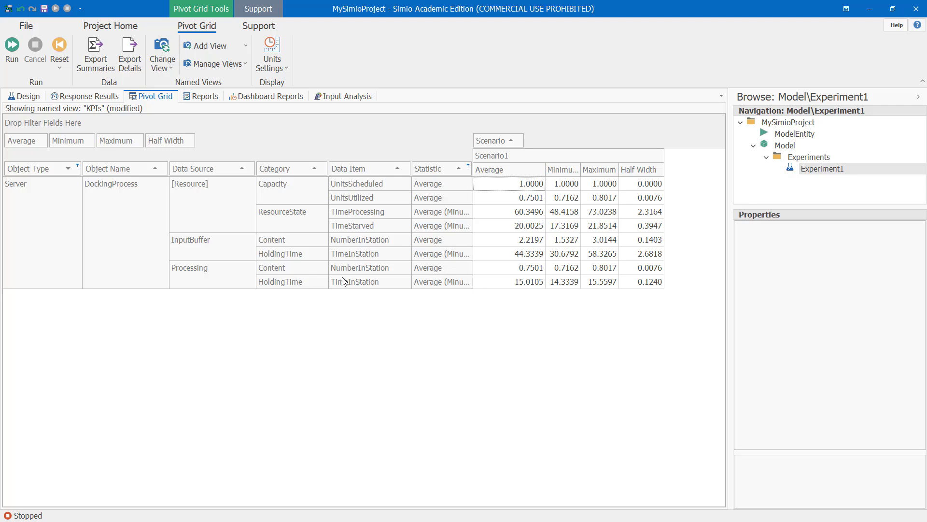
# Step: Examine DockingProcess's average values for processing TimeInStation, processing NumberInStation and resource TimeProcessing
pyautogui.click(530, 283)
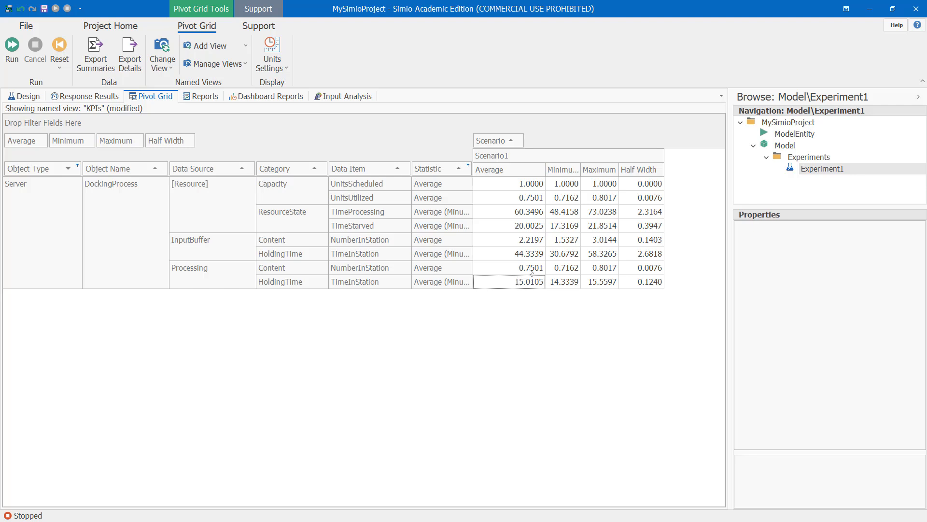
pyautogui.click(530, 268)
pyautogui.click(527, 213)
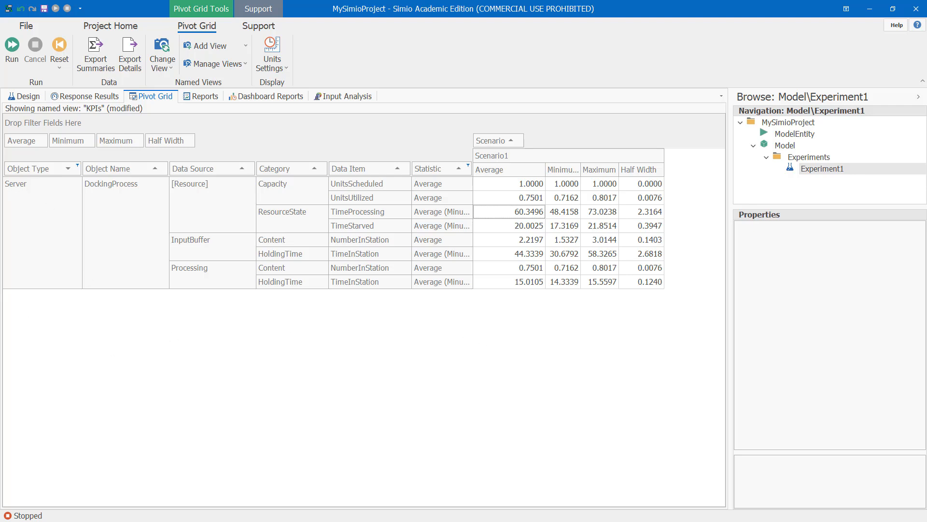
# Step: Switch to the blank PowerPoint slide and handwrite the arrival rate λ = 3 F/h and the service rate μ = 4 F/h
pyautogui.hotkey('alt', 'Tab')
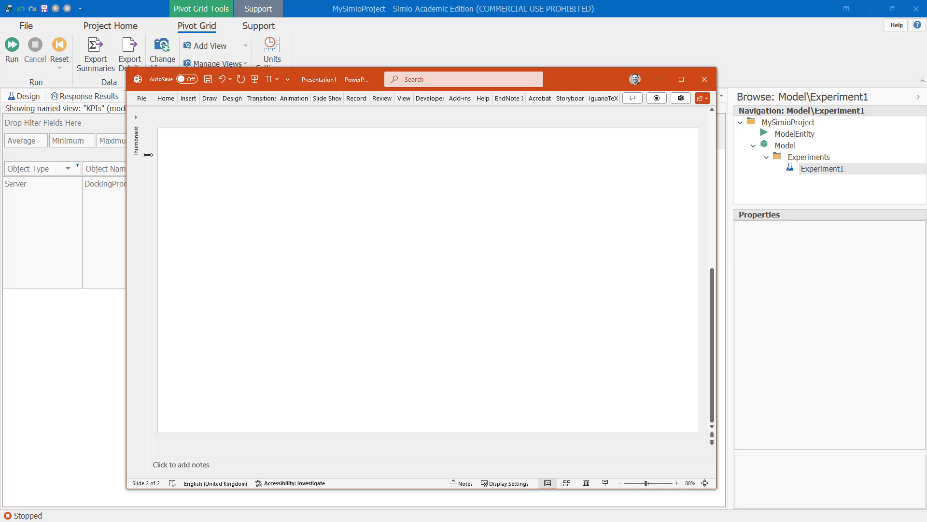
pyautogui.moveTo(196, 161)
pyautogui.mouseDown()
pyautogui.moveTo(203, 180)
pyautogui.moveTo(191, 179)
pyautogui.mouseUp()
pyautogui.moveTo(213, 168); pyautogui.dragTo(258, 166)
pyautogui.moveTo(251, 158)
pyautogui.mouseDown()
pyautogui.moveTo(266, 152)
pyautogui.moveTo(257, 174)
pyautogui.moveTo(282, 177)
pyautogui.mouseUp()
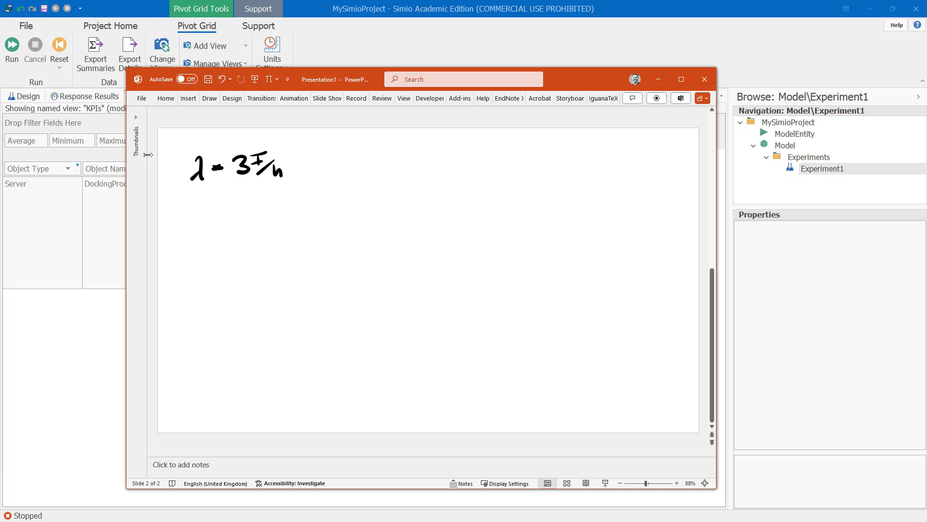
pyautogui.moveTo(201, 200)
pyautogui.mouseDown()
pyautogui.moveTo(199, 224)
pyautogui.moveTo(228, 200)
pyautogui.moveTo(253, 199)
pyautogui.mouseUp()
pyautogui.moveTo(250, 195)
pyautogui.mouseDown()
pyautogui.moveTo(250, 213)
pyautogui.moveTo(273, 185)
pyautogui.moveTo(263, 211)
pyautogui.moveTo(288, 218)
pyautogui.mouseUp()
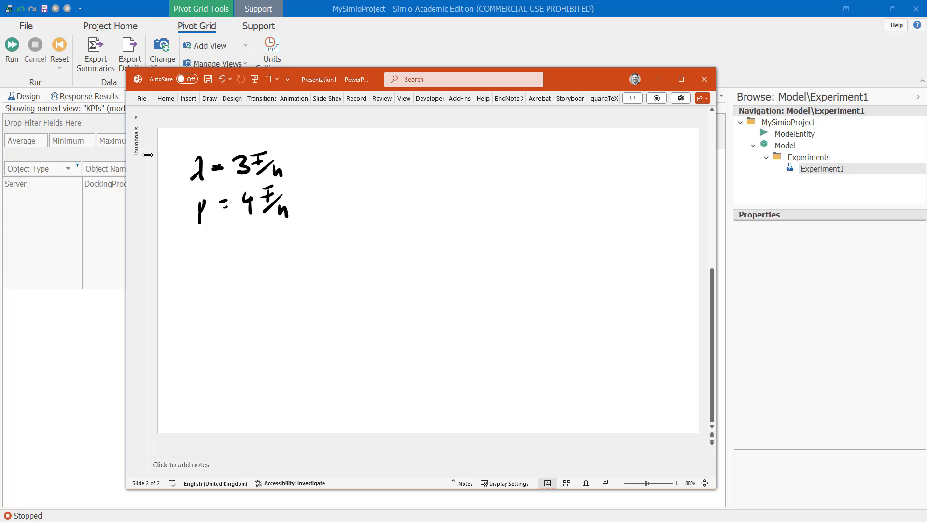
# Step: Bracket both rates and handwrite the utilisation ρ = 3/4 = .75 = 75%, underlining ρ and the percentage
pyautogui.moveTo(300, 153)
pyautogui.mouseDown()
pyautogui.moveTo(313, 178)
pyautogui.moveTo(307, 211)
pyautogui.mouseUp()
pyautogui.click(344, 181)
pyautogui.moveTo(344, 184)
pyautogui.mouseDown()
pyautogui.moveTo(338, 196)
pyautogui.moveTo(392, 170)
pyautogui.moveTo(386, 178)
pyautogui.moveTo(403, 177)
pyautogui.moveTo(405, 198)
pyautogui.moveTo(424, 173)
pyautogui.moveTo(447, 166)
pyautogui.moveTo(438, 181)
pyautogui.moveTo(465, 166)
pyautogui.moveTo(471, 180)
pyautogui.mouseUp()
pyautogui.click(431, 182)
pyautogui.moveTo(464, 176); pyautogui.dragTo(493, 168)
pyautogui.moveTo(493, 168)
pyautogui.mouseDown()
pyautogui.moveTo(481, 184)
pyautogui.moveTo(500, 183)
pyautogui.moveTo(518, 165)
pyautogui.moveTo(528, 170)
pyautogui.moveTo(520, 197)
pyautogui.moveTo(540, 194)
pyautogui.mouseUp()
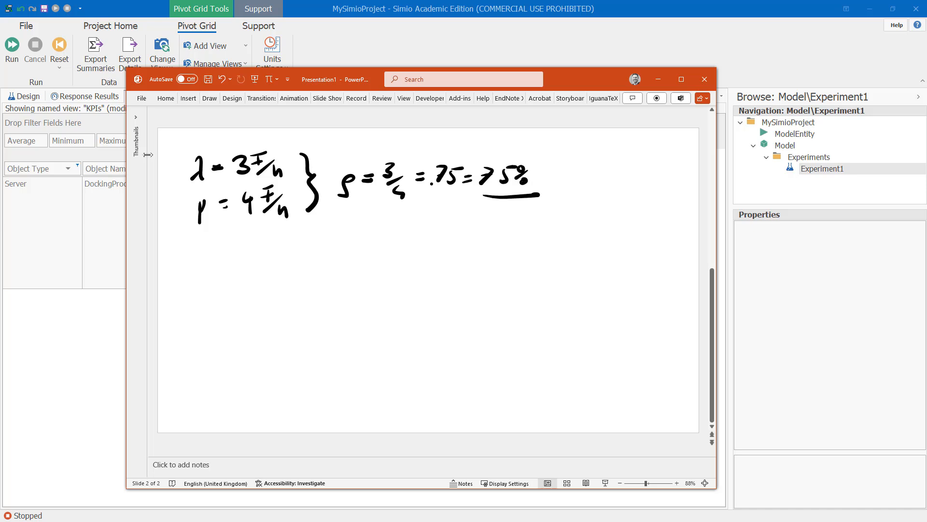
pyautogui.moveTo(341, 205); pyautogui.dragTo(361, 207)
# Step: Draw a separator line beneath the rates and handwrite L = ρ/(1-ρ) = (3/4)/(1/4) = 3 F below it
pyautogui.moveTo(172, 234); pyautogui.dragTo(343, 228)
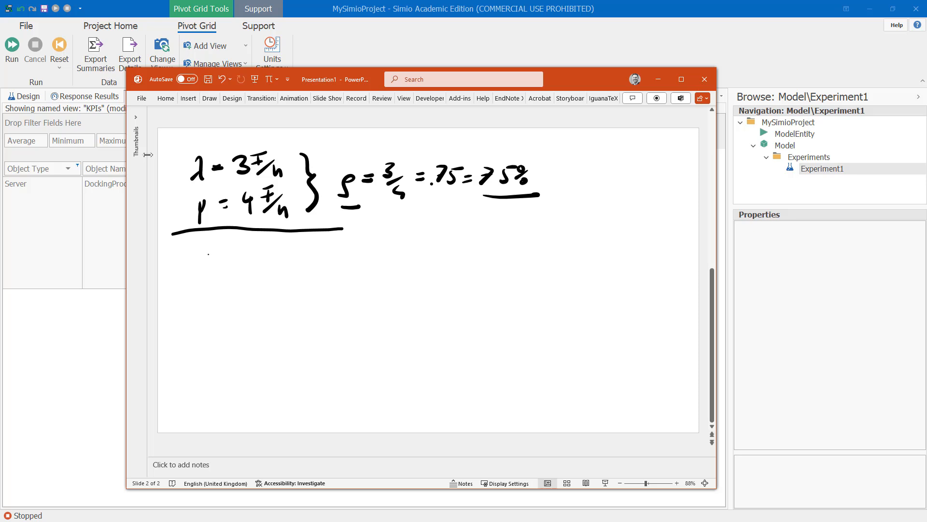
pyautogui.moveTo(208, 253)
pyautogui.mouseDown()
pyautogui.moveTo(221, 272)
pyautogui.moveTo(239, 257)
pyautogui.mouseUp()
pyautogui.moveTo(262, 248)
pyautogui.mouseDown()
pyautogui.moveTo(259, 259)
pyautogui.moveTo(296, 254)
pyautogui.moveTo(261, 278)
pyautogui.moveTo(282, 272)
pyautogui.moveTo(280, 281)
pyautogui.mouseUp()
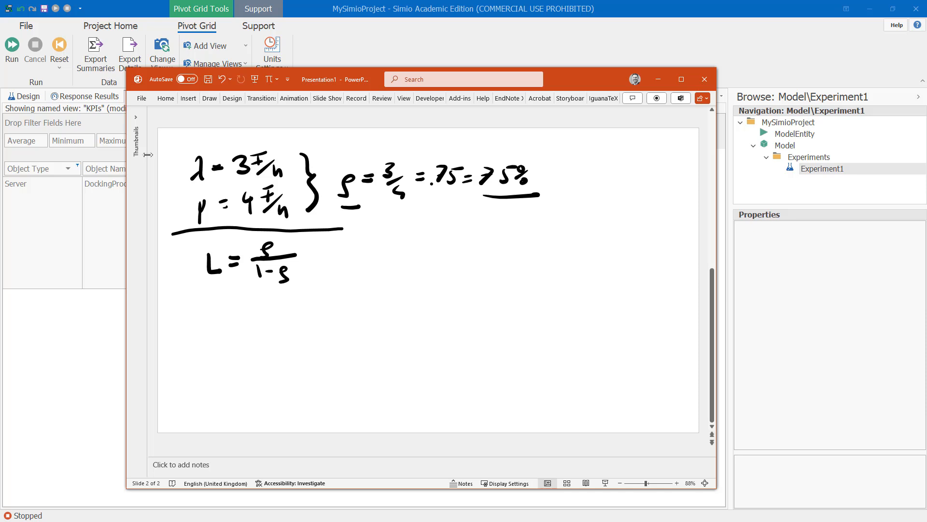
pyautogui.moveTo(312, 257); pyautogui.dragTo(337, 249)
pyautogui.moveTo(344, 244)
pyautogui.mouseDown()
pyautogui.moveTo(352, 252)
pyautogui.moveTo(340, 268)
pyautogui.mouseUp()
pyautogui.moveTo(346, 260)
pyautogui.mouseDown()
pyautogui.moveTo(340, 269)
pyautogui.moveTo(350, 271)
pyautogui.mouseUp()
pyautogui.moveTo(349, 269); pyautogui.dragTo(374, 254)
pyautogui.moveTo(366, 252); pyautogui.dragTo(372, 249)
pyautogui.moveTo(378, 242)
pyautogui.mouseDown()
pyautogui.moveTo(380, 259)
pyautogui.moveTo(398, 258)
pyautogui.moveTo(404, 241)
pyautogui.mouseUp()
pyautogui.moveTo(392, 251); pyautogui.dragTo(399, 249)
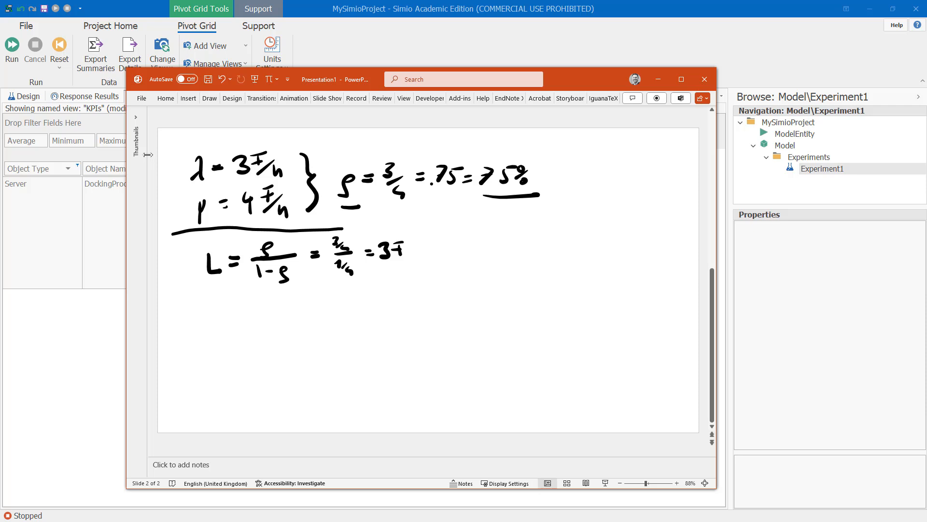
# Step: Handwrite the number in service as Ls = ρ = 3/4 = .75 F below the L formula
pyautogui.moveTo(215, 302)
pyautogui.mouseDown()
pyautogui.moveTo(233, 327)
pyautogui.moveTo(249, 311)
pyautogui.mouseUp()
pyautogui.moveTo(242, 316)
pyautogui.mouseDown()
pyautogui.moveTo(260, 324)
pyautogui.moveTo(283, 308)
pyautogui.mouseUp()
pyautogui.moveTo(276, 304); pyautogui.dragTo(283, 304)
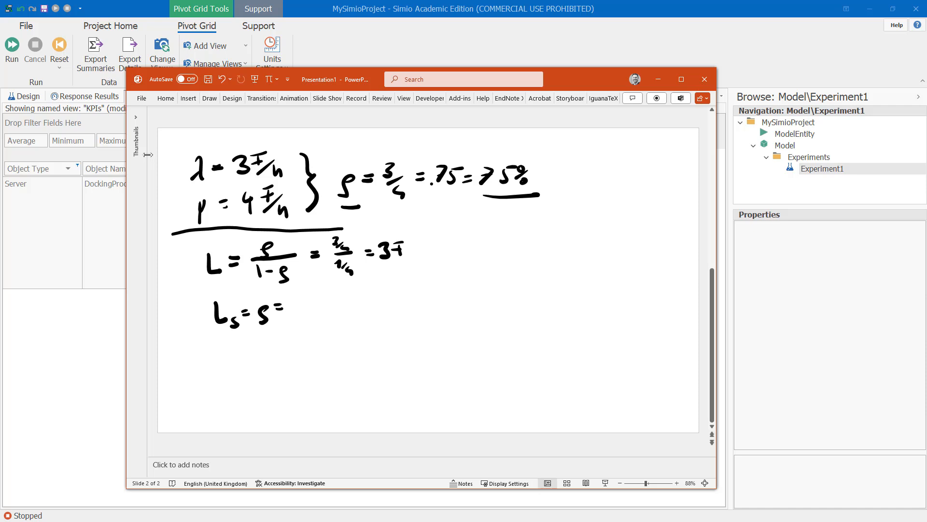
pyautogui.moveTo(296, 293)
pyautogui.mouseDown()
pyautogui.moveTo(318, 313)
pyautogui.moveTo(338, 304)
pyautogui.mouseUp()
pyautogui.moveTo(340, 295)
pyautogui.mouseDown()
pyautogui.moveTo(353, 305)
pyautogui.moveTo(365, 290)
pyautogui.mouseUp()
pyautogui.moveTo(372, 297)
pyautogui.mouseDown()
pyautogui.moveTo(371, 307)
pyautogui.moveTo(378, 291)
pyautogui.mouseUp()
pyautogui.moveTo(365, 299); pyautogui.dragTo(376, 299)
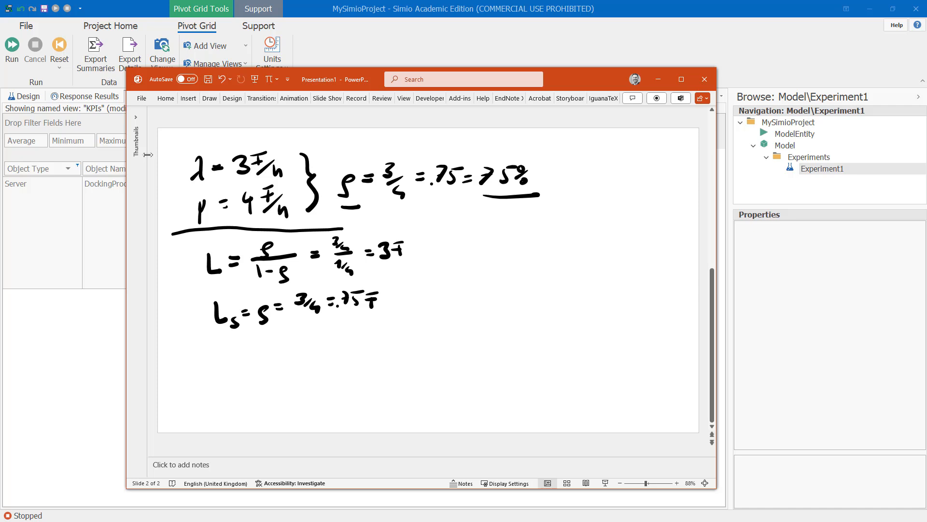
# Step: Handwrite the queue length as Lq = L - Ls = 2.25 F below the Ls formula
pyautogui.moveTo(224, 344)
pyautogui.mouseDown()
pyautogui.moveTo(235, 365)
pyautogui.moveTo(244, 363)
pyautogui.mouseUp()
pyautogui.moveTo(246, 356)
pyautogui.mouseDown()
pyautogui.moveTo(247, 378)
pyautogui.moveTo(259, 358)
pyautogui.mouseUp()
pyautogui.moveTo(254, 354); pyautogui.dragTo(283, 359)
pyautogui.moveTo(285, 351)
pyautogui.mouseDown()
pyautogui.moveTo(309, 363)
pyautogui.moveTo(344, 352)
pyautogui.mouseUp()
pyautogui.moveTo(335, 357)
pyautogui.mouseDown()
pyautogui.moveTo(391, 358)
pyautogui.moveTo(395, 345)
pyautogui.mouseUp()
pyautogui.click(370, 358)
pyautogui.moveTo(404, 347)
pyautogui.mouseDown()
pyautogui.moveTo(403, 359)
pyautogui.moveTo(410, 343)
pyautogui.moveTo(413, 351)
pyautogui.mouseUp()
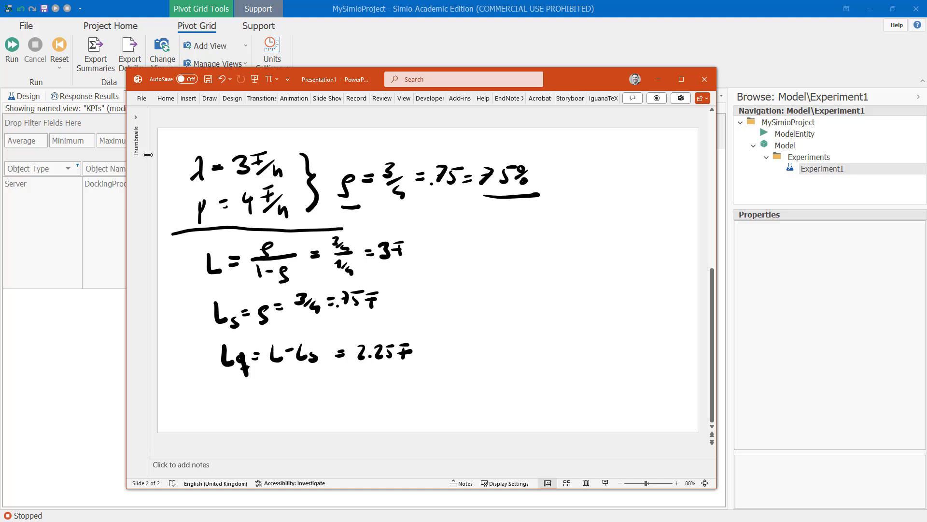
# Step: Draw a vertical divider beside the L formulas and handwrite W =, Ws = 1/4 h = 15' and Wq = beyond it
pyautogui.moveTo(418, 240); pyautogui.dragTo(434, 374)
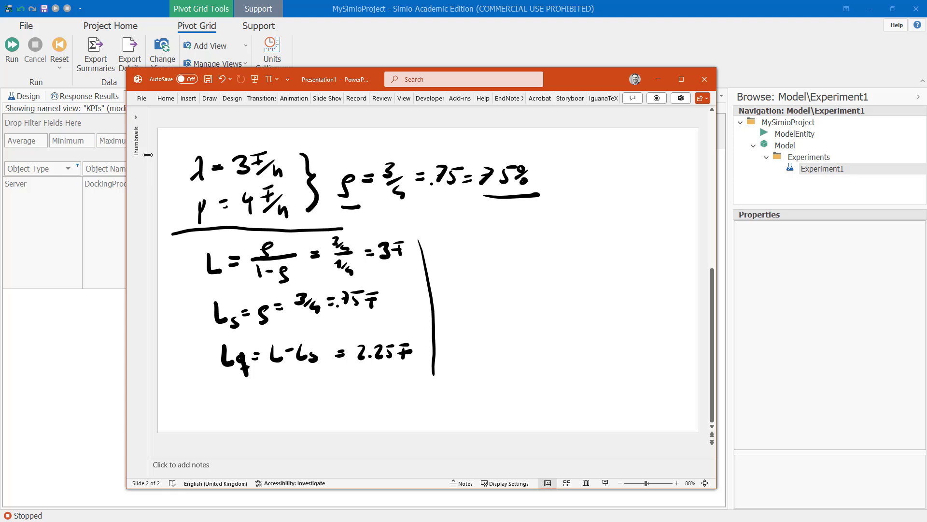
pyautogui.moveTo(451, 243)
pyautogui.mouseDown()
pyautogui.moveTo(453, 257)
pyautogui.moveTo(470, 241)
pyautogui.mouseUp()
pyautogui.moveTo(456, 282)
pyautogui.mouseDown()
pyautogui.moveTo(463, 295)
pyautogui.moveTo(473, 285)
pyautogui.moveTo(477, 305)
pyautogui.moveTo(496, 287)
pyautogui.mouseUp()
pyautogui.moveTo(488, 293); pyautogui.dragTo(496, 292)
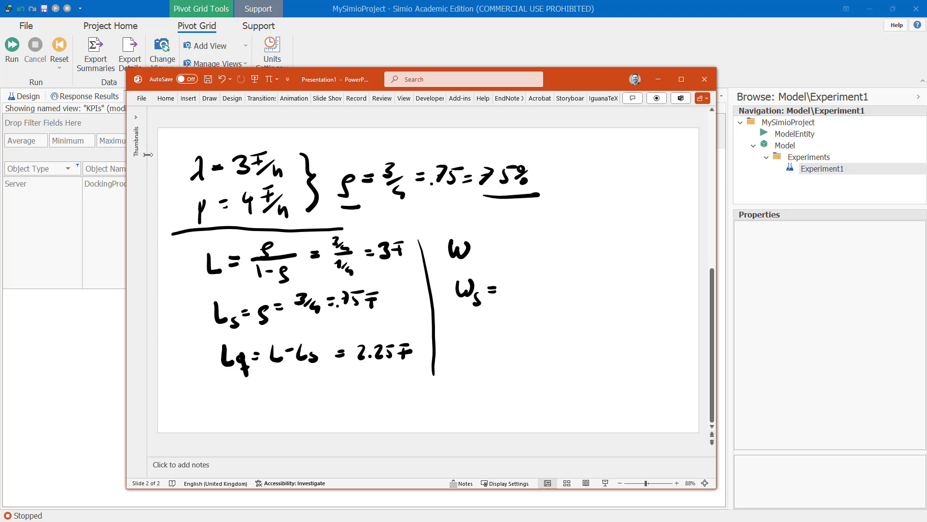
pyautogui.moveTo(514, 276)
pyautogui.mouseDown()
pyautogui.moveTo(525, 289)
pyautogui.moveTo(518, 303)
pyautogui.moveTo(570, 285)
pyautogui.moveTo(589, 291)
pyautogui.mouseUp()
pyautogui.moveTo(592, 278); pyautogui.dragTo(604, 281)
pyautogui.moveTo(472, 334)
pyautogui.mouseDown()
pyautogui.moveTo(478, 353)
pyautogui.moveTo(490, 338)
pyautogui.moveTo(492, 365)
pyautogui.moveTo(506, 346)
pyautogui.mouseUp()
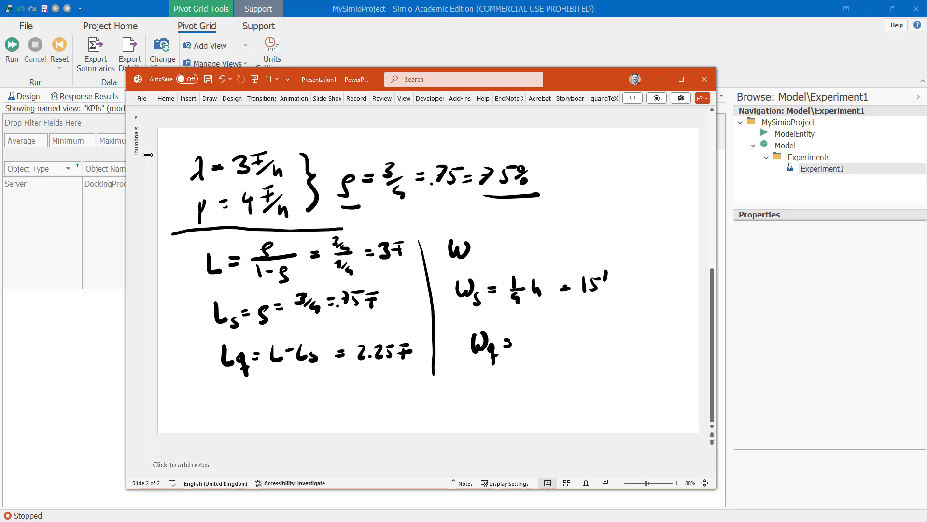
pyautogui.moveTo(487, 253); pyautogui.dragTo(495, 253)
pyautogui.moveTo(486, 247); pyautogui.dragTo(497, 247)
pyautogui.moveTo(384, 393)
pyautogui.mouseDown()
pyautogui.moveTo(384, 413)
pyautogui.moveTo(399, 389)
pyautogui.moveTo(414, 396)
pyautogui.mouseUp()
pyautogui.moveTo(406, 403); pyautogui.dragTo(413, 401)
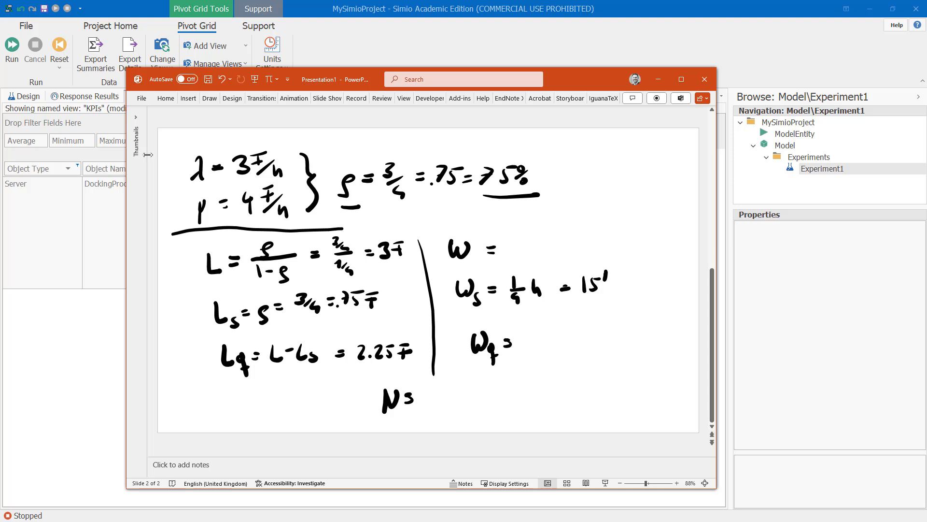
pyautogui.press('space')
pyautogui.hotkey('ctrl', 'z')
pyautogui.hotkey('ctrl', 'z')
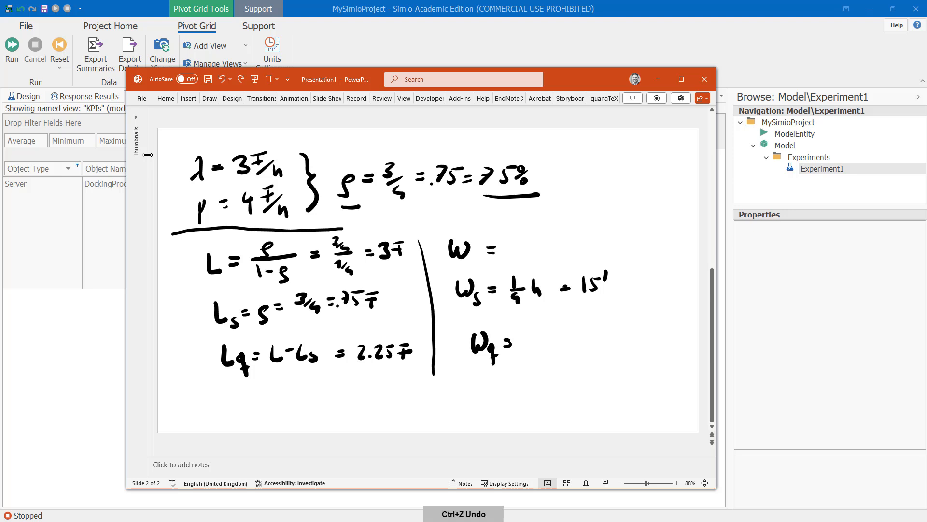
# Step: Handwrite Little's law L = λW beneath the formulas and complete W = L/λ = 3 F/(3 F/h) = 1 h = 60'
pyautogui.moveTo(382, 394)
pyautogui.mouseDown()
pyautogui.moveTo(390, 411)
pyautogui.moveTo(402, 396)
pyautogui.moveTo(427, 408)
pyautogui.moveTo(416, 408)
pyautogui.mouseUp()
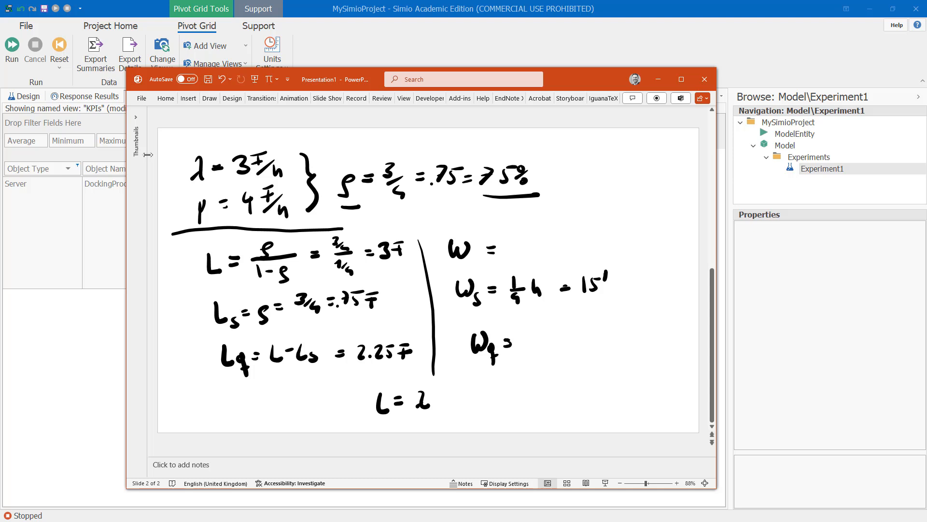
pyautogui.moveTo(434, 387)
pyautogui.mouseDown()
pyautogui.moveTo(443, 397)
pyautogui.moveTo(451, 382)
pyautogui.mouseUp()
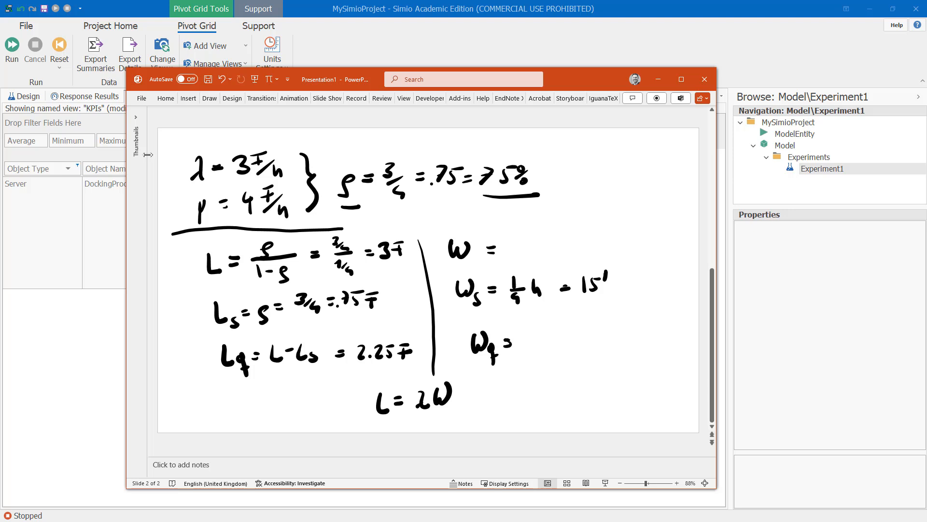
pyautogui.moveTo(512, 229)
pyautogui.mouseDown()
pyautogui.moveTo(522, 263)
pyautogui.moveTo(504, 267)
pyautogui.moveTo(564, 232)
pyautogui.moveTo(555, 239)
pyautogui.moveTo(574, 242)
pyautogui.mouseUp()
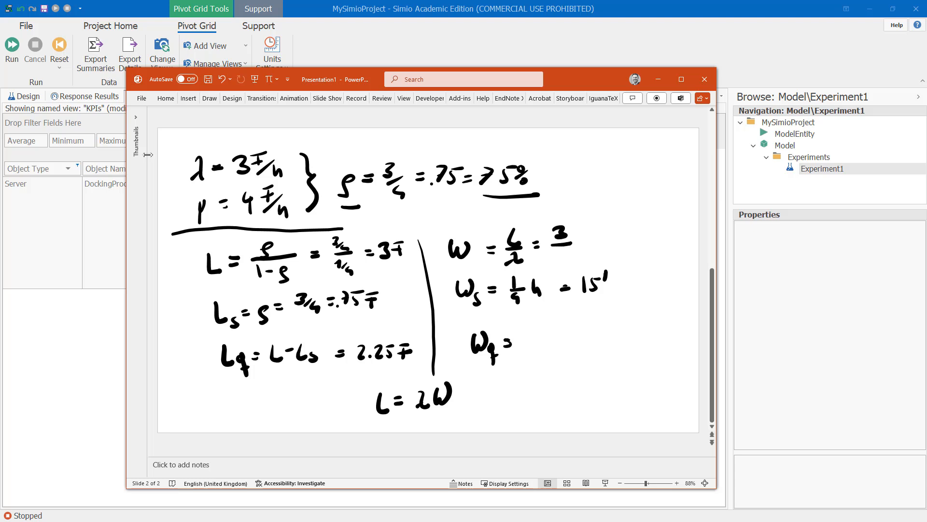
pyautogui.moveTo(560, 251)
pyautogui.mouseDown()
pyautogui.moveTo(568, 256)
pyautogui.moveTo(560, 262)
pyautogui.mouseUp()
pyautogui.moveTo(573, 223)
pyautogui.mouseDown()
pyautogui.moveTo(580, 253)
pyautogui.moveTo(587, 247)
pyautogui.moveTo(595, 260)
pyautogui.moveTo(605, 237)
pyautogui.mouseUp()
pyautogui.moveTo(599, 243); pyautogui.dragTo(618, 245)
pyautogui.moveTo(624, 228); pyautogui.dragTo(632, 245)
pyautogui.moveTo(638, 234); pyautogui.dragTo(664, 239)
pyautogui.moveTo(673, 230)
pyautogui.mouseDown()
pyautogui.moveTo(668, 241)
pyautogui.moveTo(673, 231)
pyautogui.mouseUp()
pyautogui.moveTo(679, 223); pyautogui.dragTo(676, 236)
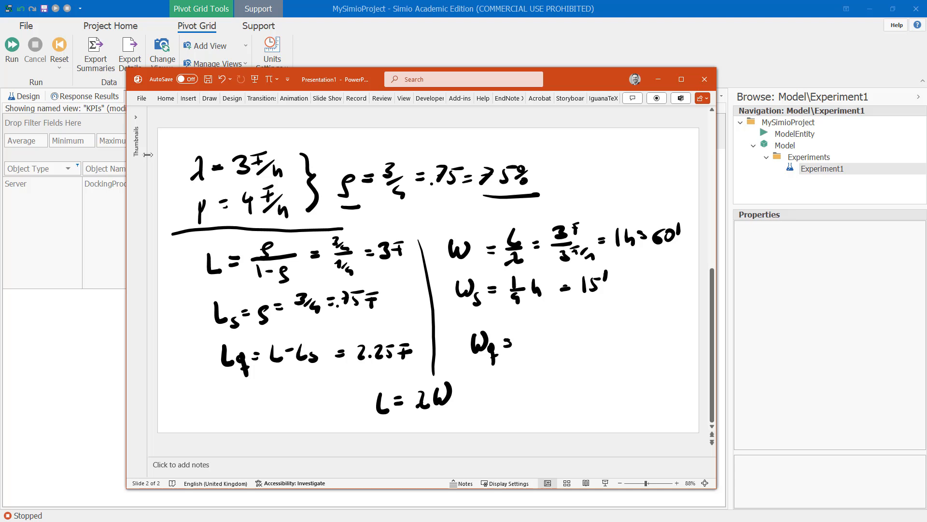
# Step: Complete the waiting time in queue as Wq = W - Ws = 45'
pyautogui.moveTo(519, 333)
pyautogui.mouseDown()
pyautogui.moveTo(560, 346)
pyautogui.moveTo(568, 331)
pyautogui.mouseUp()
pyautogui.moveTo(570, 343)
pyautogui.mouseDown()
pyautogui.moveTo(570, 354)
pyautogui.moveTo(593, 332)
pyautogui.moveTo(612, 335)
pyautogui.moveTo(611, 344)
pyautogui.mouseUp()
pyautogui.moveTo(624, 330); pyautogui.dragTo(622, 341)
pyautogui.moveTo(624, 329); pyautogui.dragTo(632, 326)
pyautogui.moveTo(636, 322); pyautogui.dragTo(637, 332)
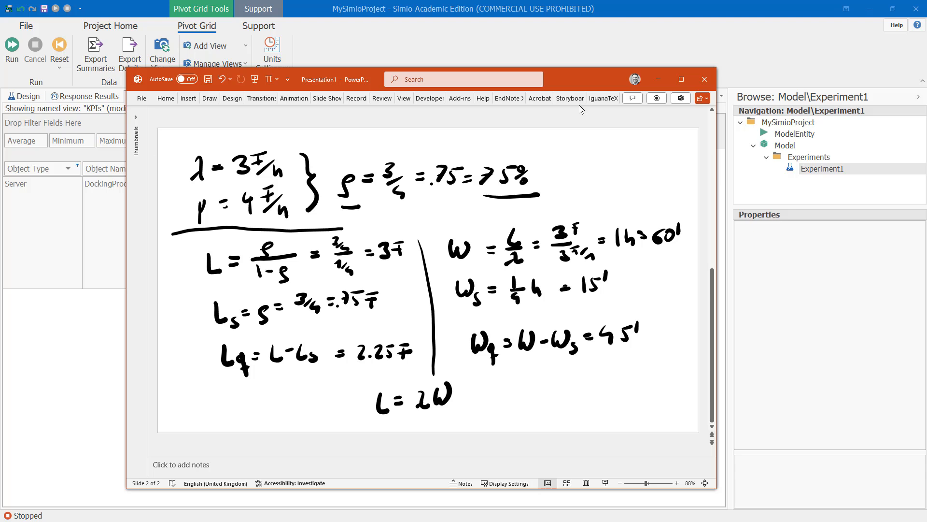
# Step: Zoom the slide out to 50%, then shrink and reposition the PowerPoint window to uncover the Simio pivot grid
pyautogui.moveTo(583, 79); pyautogui.dragTo(696, 63)
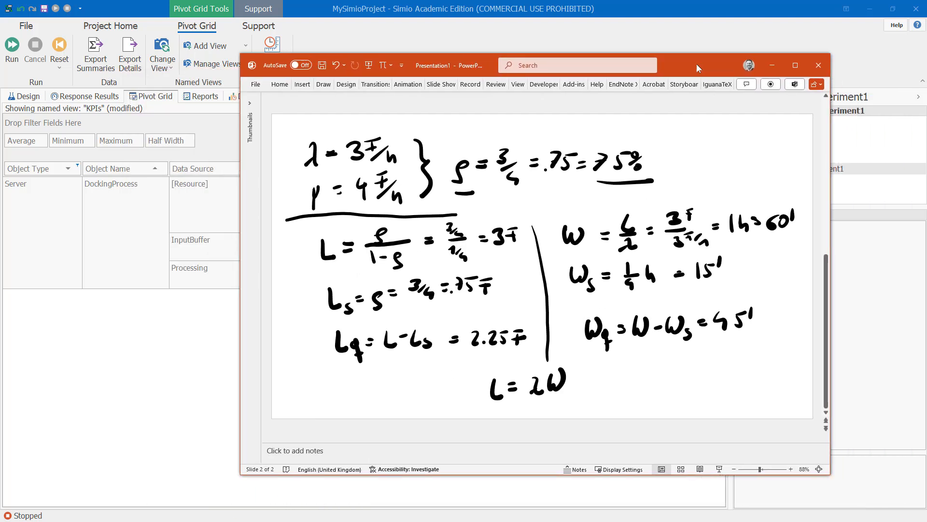
pyautogui.click(734, 469)
pyautogui.click(733, 469)
pyautogui.click(734, 469)
pyautogui.click(734, 469)
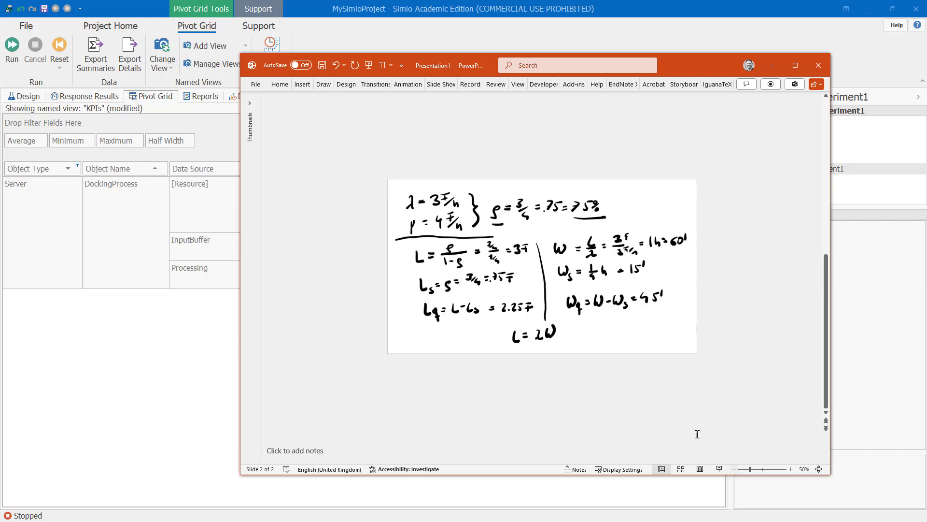
pyautogui.moveTo(241, 55); pyautogui.dragTo(469, 171)
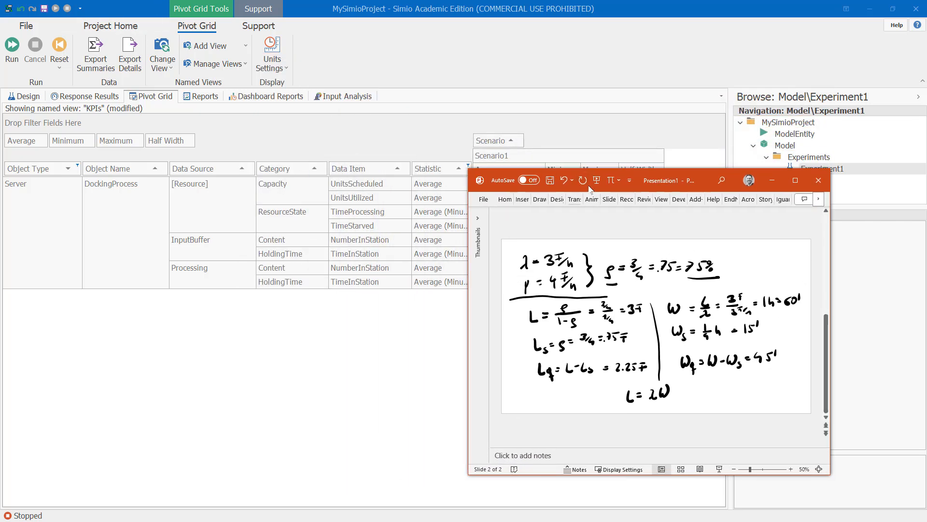
pyautogui.moveTo(675, 181); pyautogui.dragTo(743, 132)
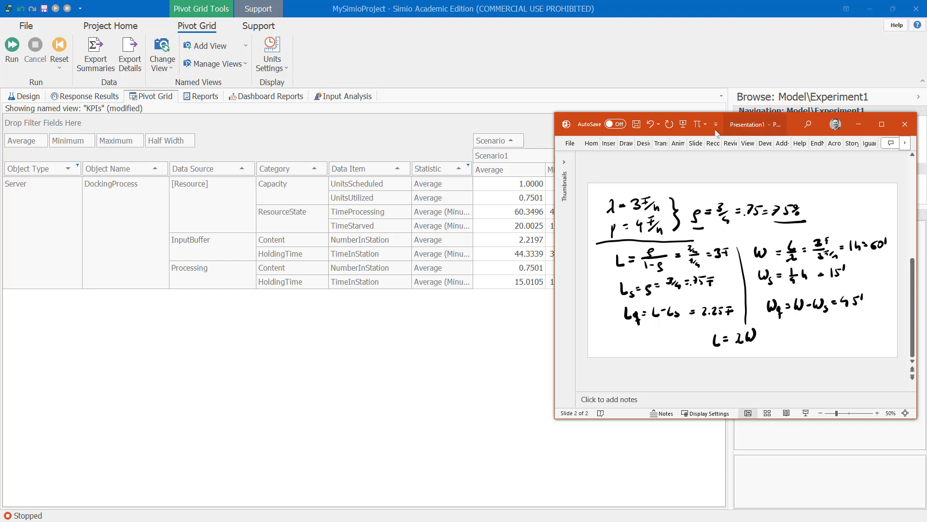
# Step: Compare the handwritten ρ, Ls, Lq, W, Ws and Wq values with DockingProcess's averages, moving the slide window around the pivot grid
pyautogui.moveTo(757, 127); pyautogui.dragTo(264, 95)
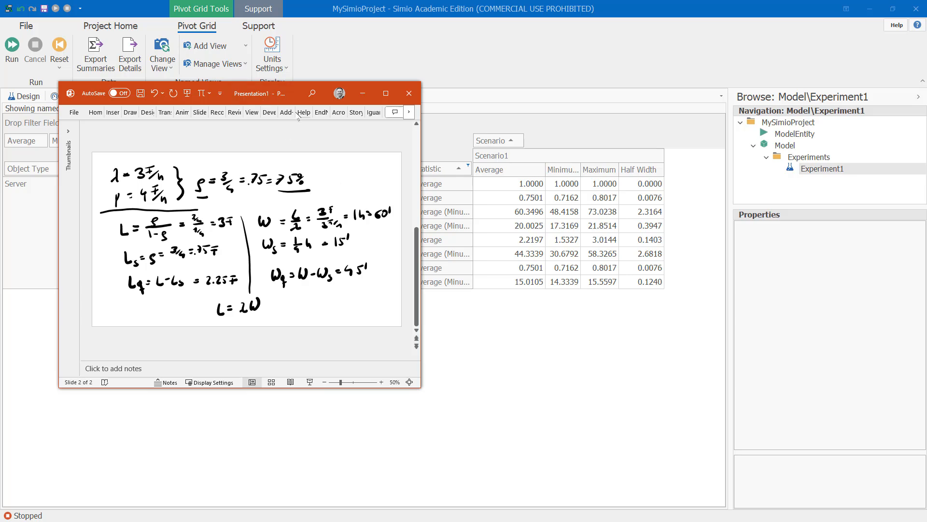
pyautogui.moveTo(299, 102); pyautogui.dragTo(329, 261)
pyautogui.moveTo(344, 302); pyautogui.dragTo(533, 286)
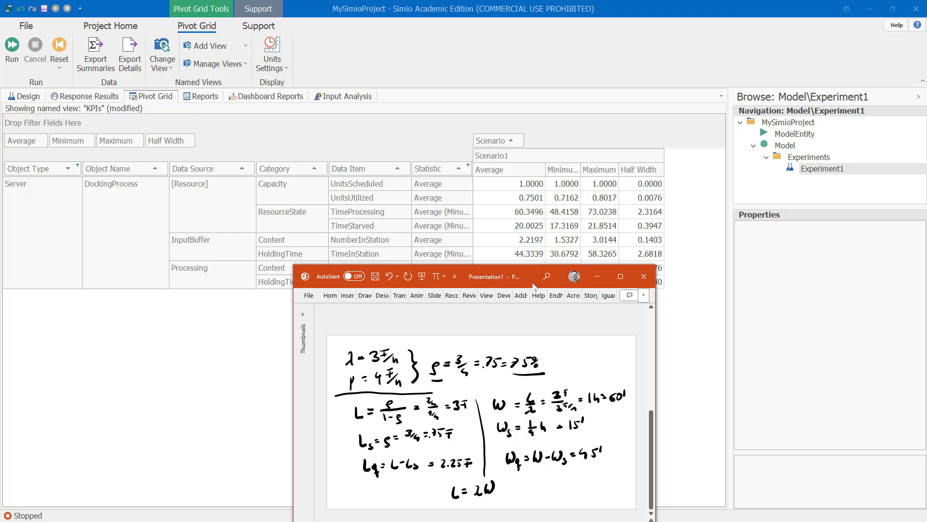
pyautogui.moveTo(533, 286); pyautogui.dragTo(534, 282)
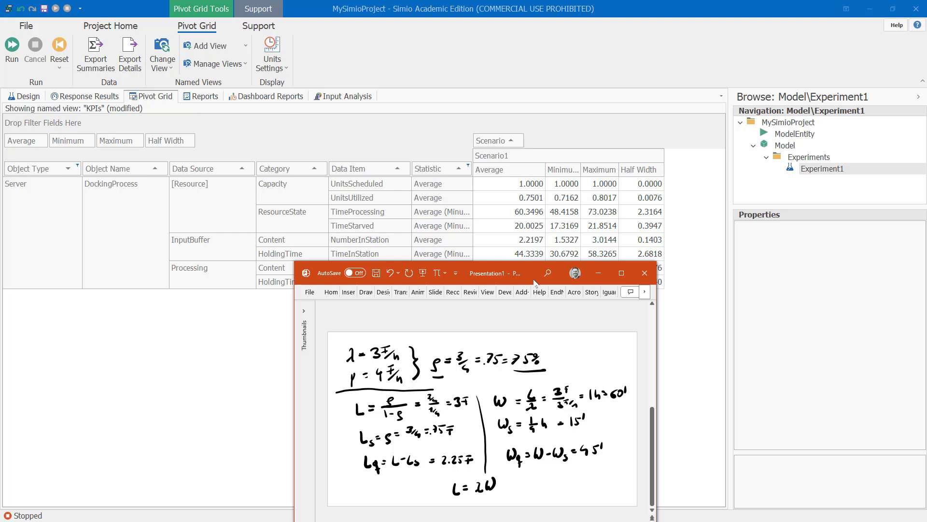
pyautogui.moveTo(535, 282); pyautogui.dragTo(276, 156)
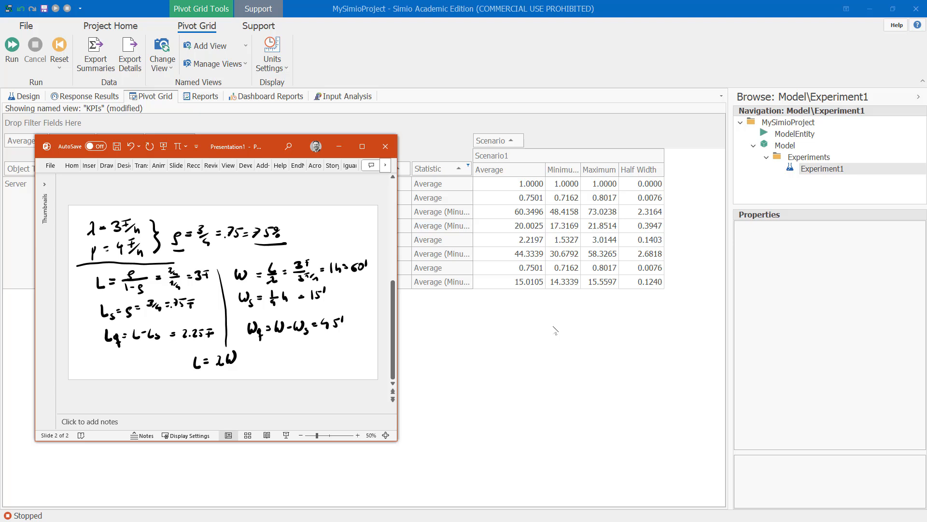
pyautogui.moveTo(230, 144); pyautogui.dragTo(527, 143)
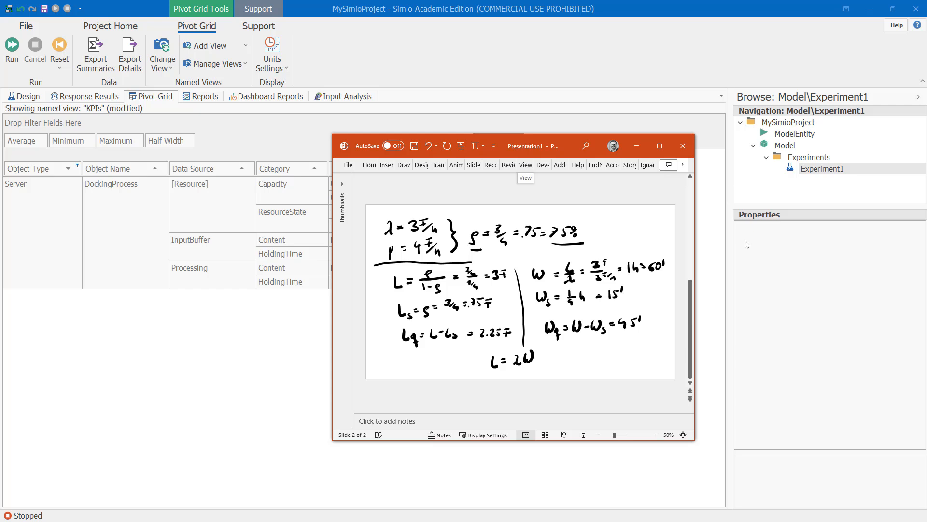
# Step: Switch back to Simio and open the Model to show the Seaport Simulation layout
pyautogui.click(306, 6)
pyautogui.click(779, 145)
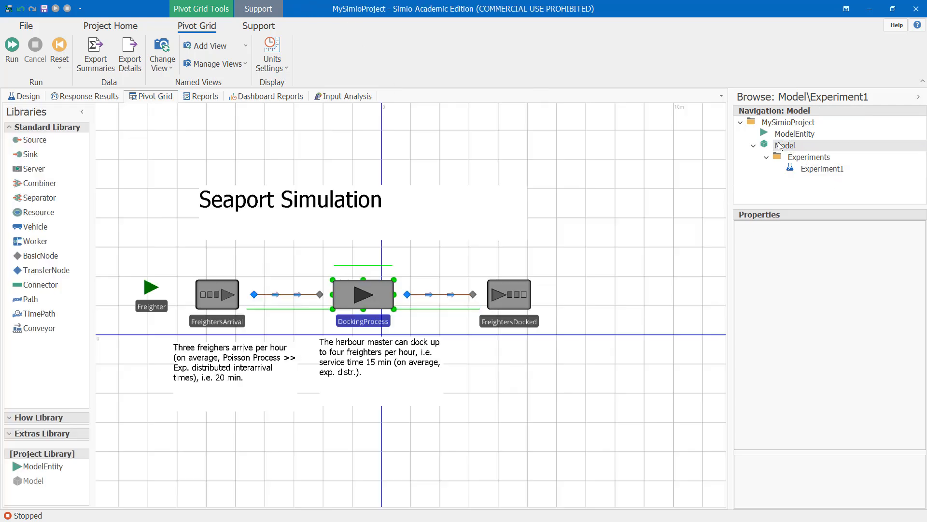